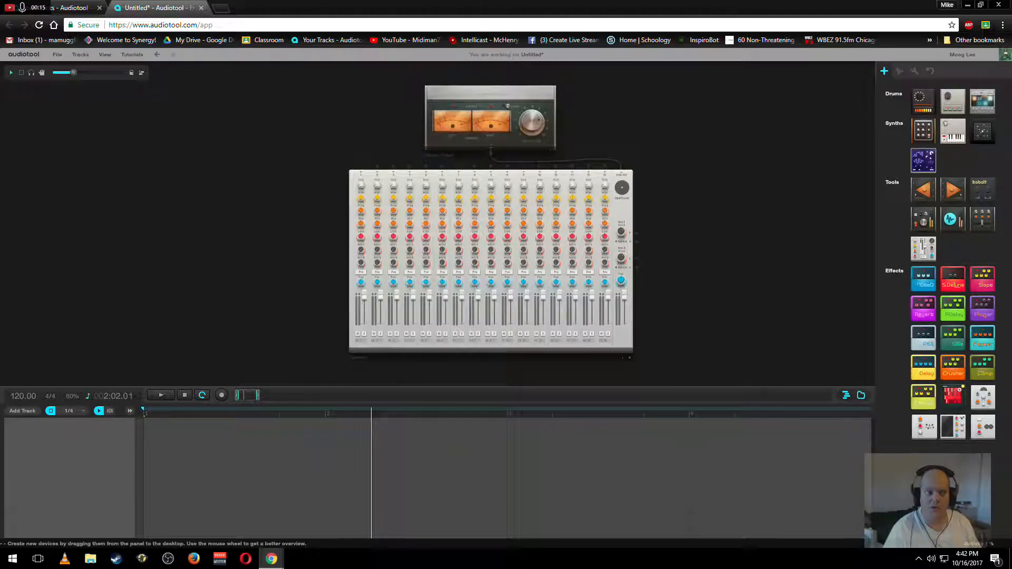
- Add a Pulverisateur synth to the empty desktop area beside the mixer
{"action": "scroll", "coordinate": [251, 222], "scroll_direction": "up", "scroll_amount": 2}
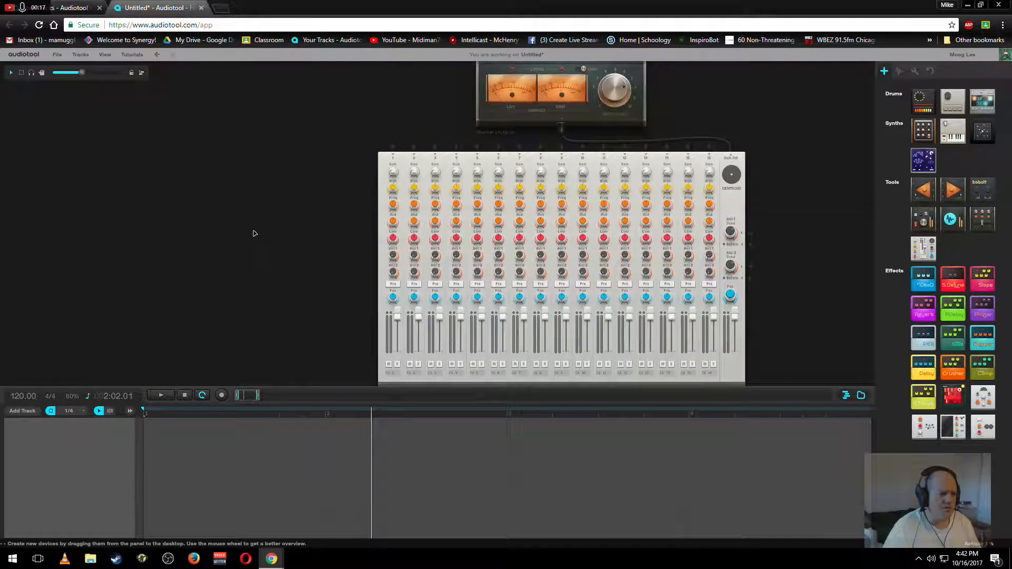
{"action": "left_click_drag", "start_coordinate": [312, 286], "coordinate": [551, 282]}
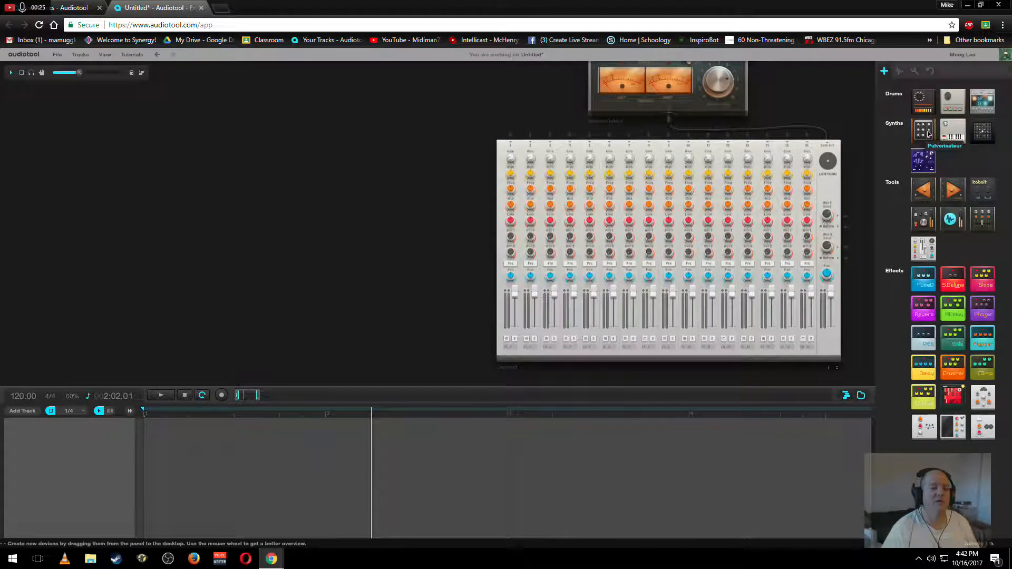
{"action": "left_click_drag", "start_coordinate": [928, 135], "coordinate": [417, 210]}
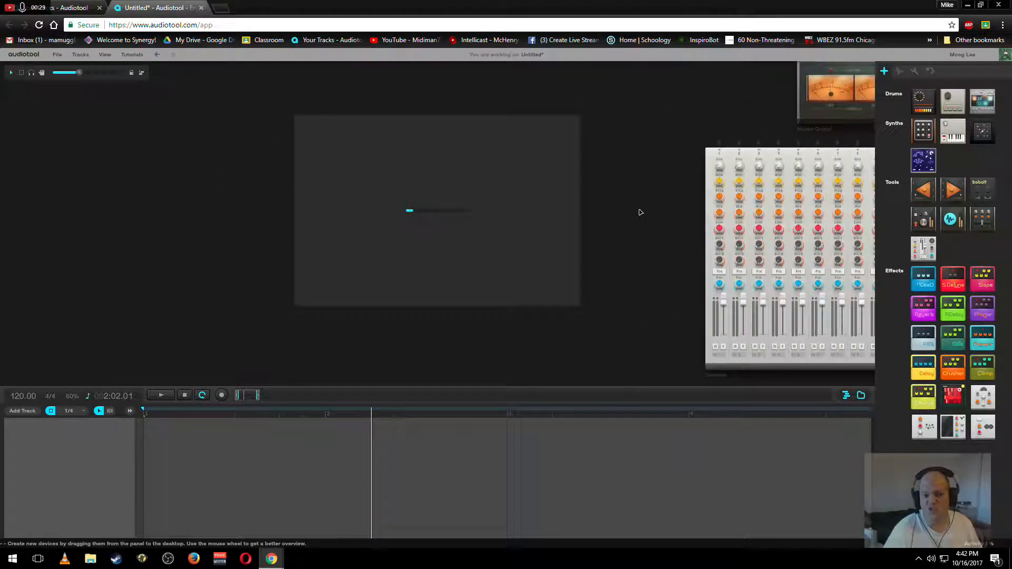
- Add a Delay effect above the Pulverisateur and mixer, and hide the device palette
{"action": "left_click_drag", "start_coordinate": [644, 210], "coordinate": [323, 278]}
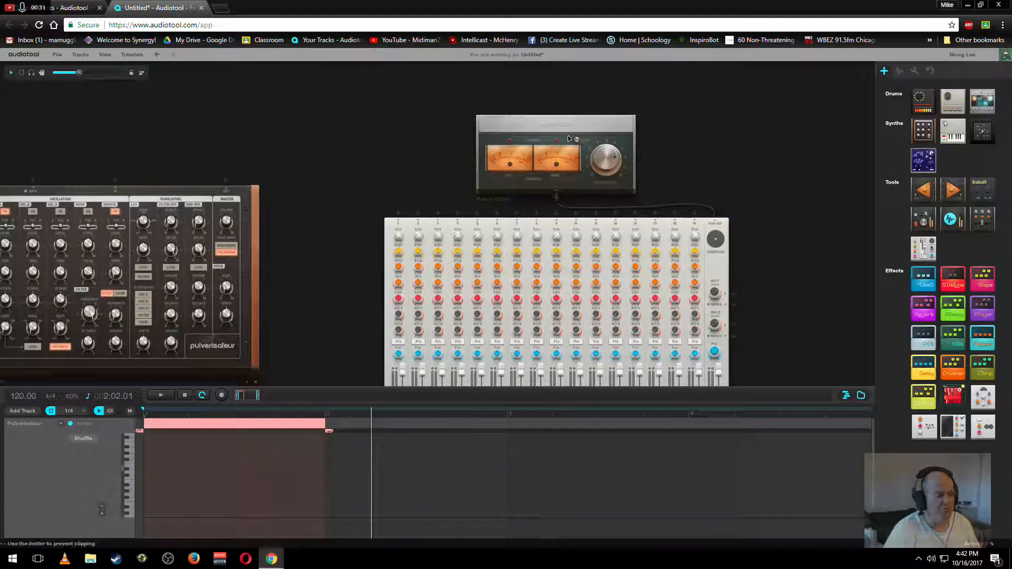
{"action": "left_click_drag", "start_coordinate": [586, 122], "coordinate": [752, 104]}
{"action": "left_click_drag", "start_coordinate": [792, 378], "coordinate": [848, 405]}
{"action": "left_click_drag", "start_coordinate": [923, 367], "coordinate": [422, 156]}
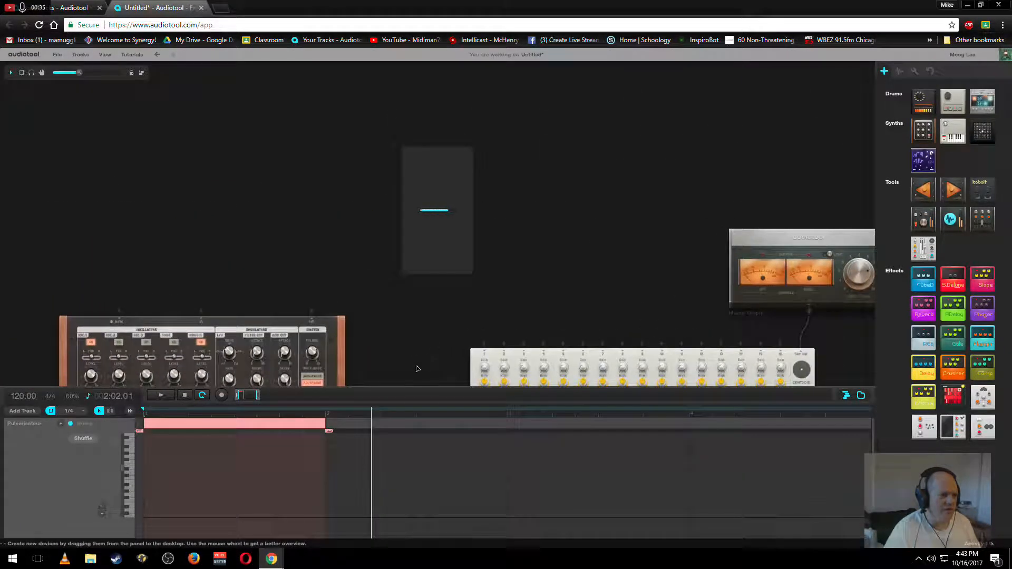
{"action": "left_click_drag", "start_coordinate": [418, 362], "coordinate": [495, 307]}
{"action": "left_click", "coordinate": [863, 399]}
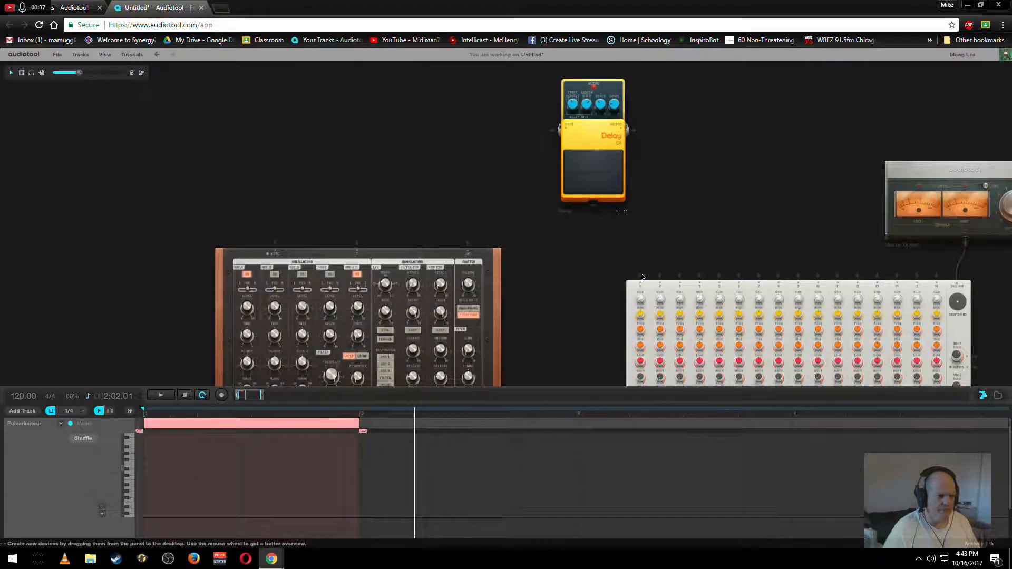
- Cable the Pulverisateur's output into the Delay's input and the Delay's output into the mixer's channel 1
{"action": "left_click_drag", "start_coordinate": [468, 245], "coordinate": [559, 129]}
{"action": "left_click", "coordinate": [590, 173]}
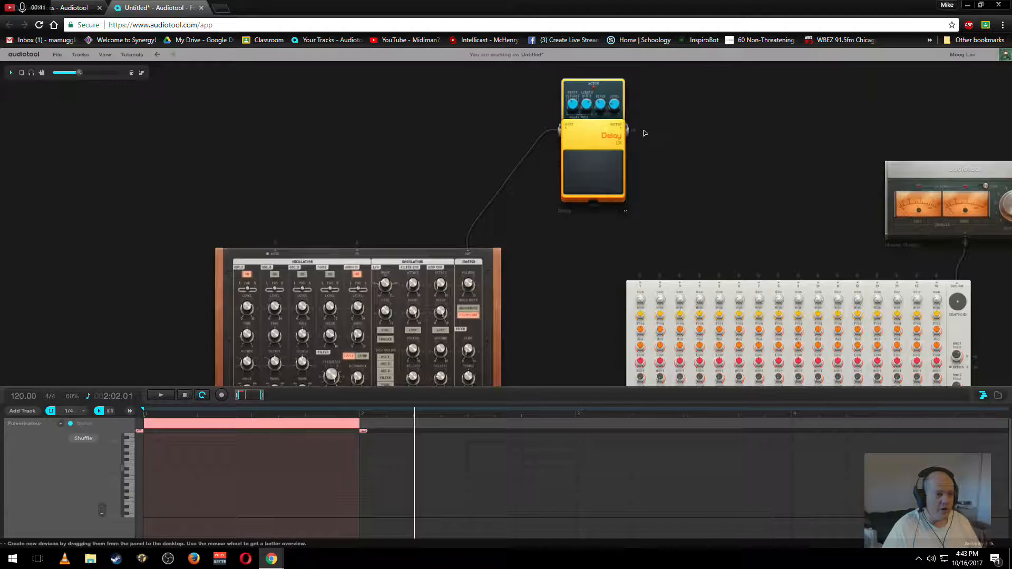
{"action": "mouse_move", "coordinate": [640, 133]}
{"action": "left_mouse_down"}
{"action": "mouse_move", "coordinate": [635, 268]}
{"action": "mouse_move", "coordinate": [646, 156]}
{"action": "mouse_move", "coordinate": [634, 127]}
{"action": "left_mouse_up"}
- Loop the Pulverisateur note region and fit it to the width of an enlarged timeline
{"action": "left_click_drag", "start_coordinate": [544, 327], "coordinate": [651, 238]}
{"action": "left_click_drag", "start_coordinate": [689, 388], "coordinate": [531, 119]}
{"action": "left_click_drag", "start_coordinate": [361, 251], "coordinate": [364, 437]}
{"action": "right_click", "coordinate": [297, 137]}
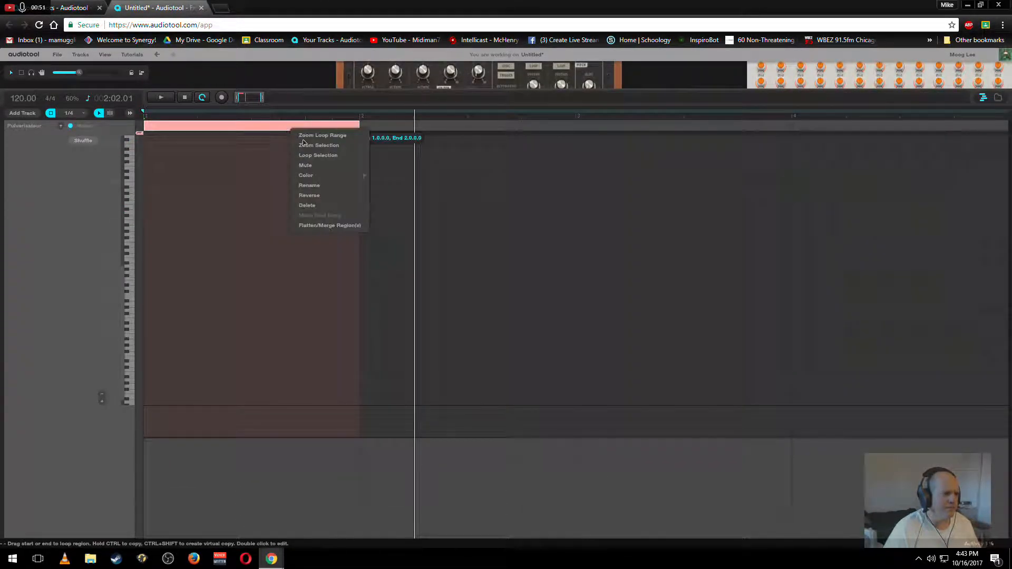
{"action": "left_click", "coordinate": [316, 155]}
{"action": "right_click", "coordinate": [325, 130]}
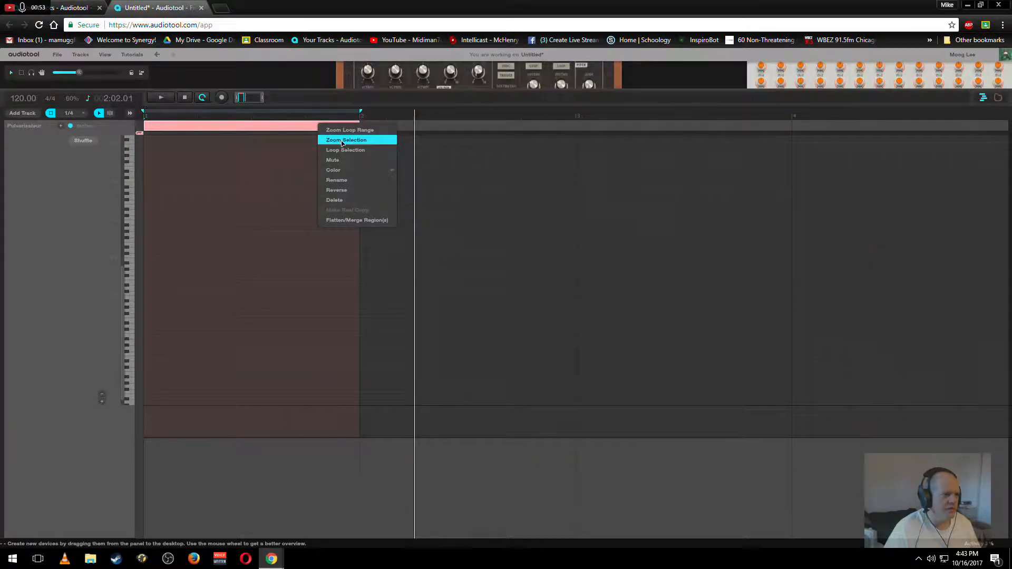
{"action": "left_click", "coordinate": [343, 140]}
{"action": "left_click", "coordinate": [102, 402]}
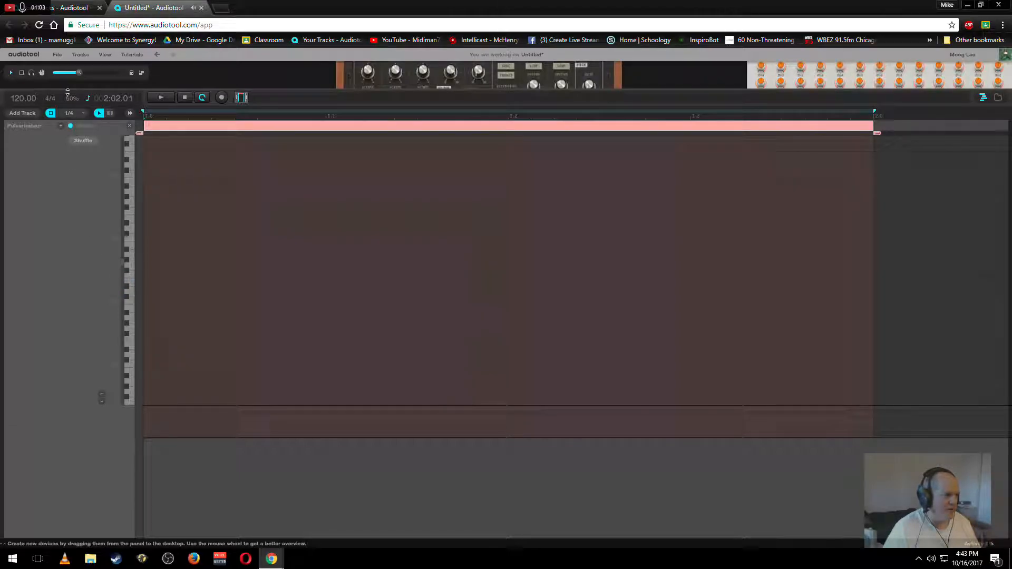
- Set the song tempo to 110 and the timeline snapping to 1/8
{"action": "left_click", "coordinate": [69, 113]}
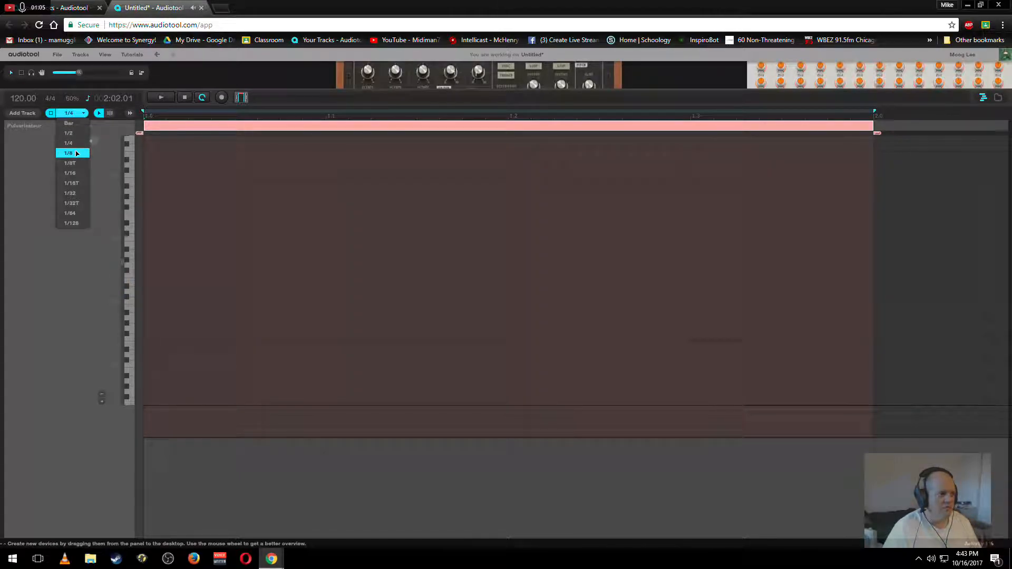
{"action": "left_click", "coordinate": [32, 138]}
{"action": "double_click", "coordinate": [17, 98]}
{"action": "type", "text": "120"}
{"action": "key", "text": "Return"}
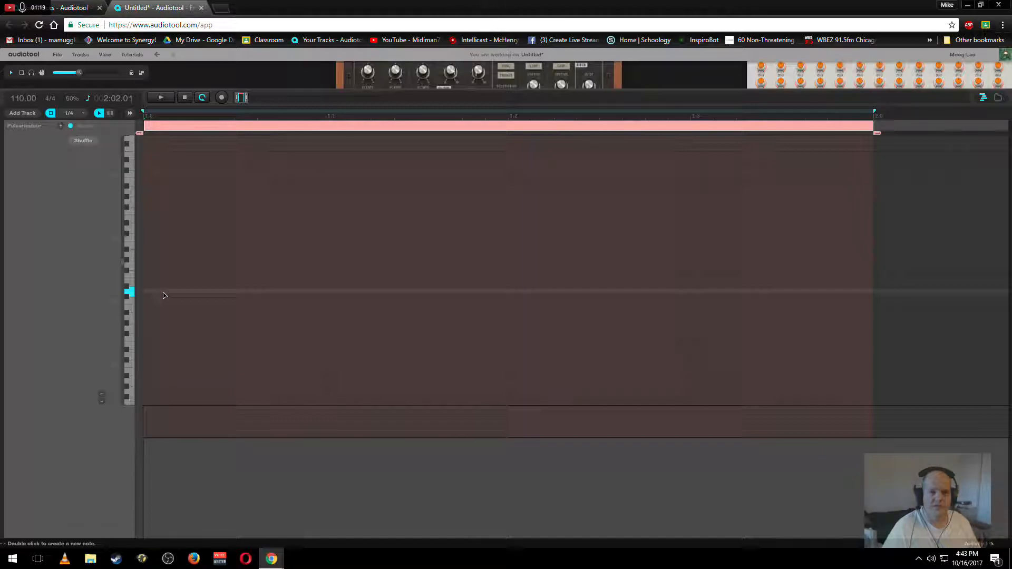
{"action": "left_click", "coordinate": [80, 114]}
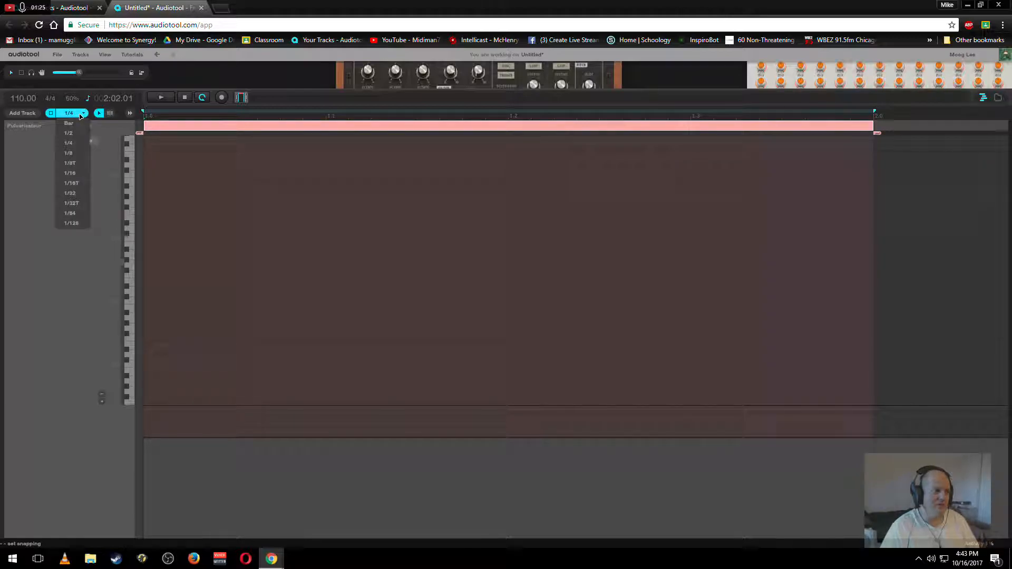
{"action": "left_click", "coordinate": [69, 155]}
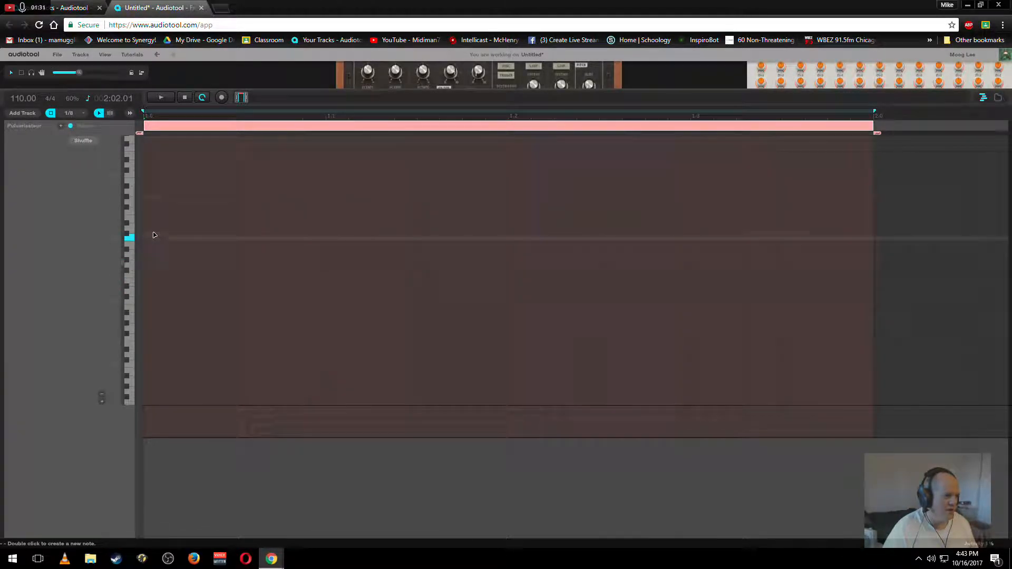
- Enter eight consecutive 1/8 notes filling the bar: D-4, E-4, F-4, A-4, C-5, A-4, C-5, A-4
{"action": "double_click", "coordinate": [148, 293]}
{"action": "double_click", "coordinate": [265, 280]}
{"action": "double_click", "coordinate": [361, 275]}
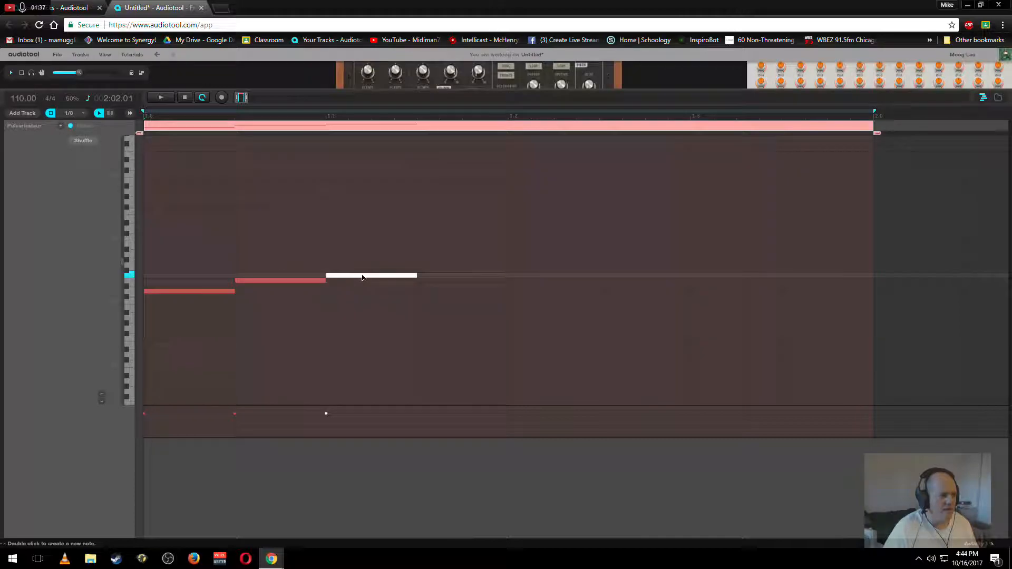
{"action": "double_click", "coordinate": [448, 254]}
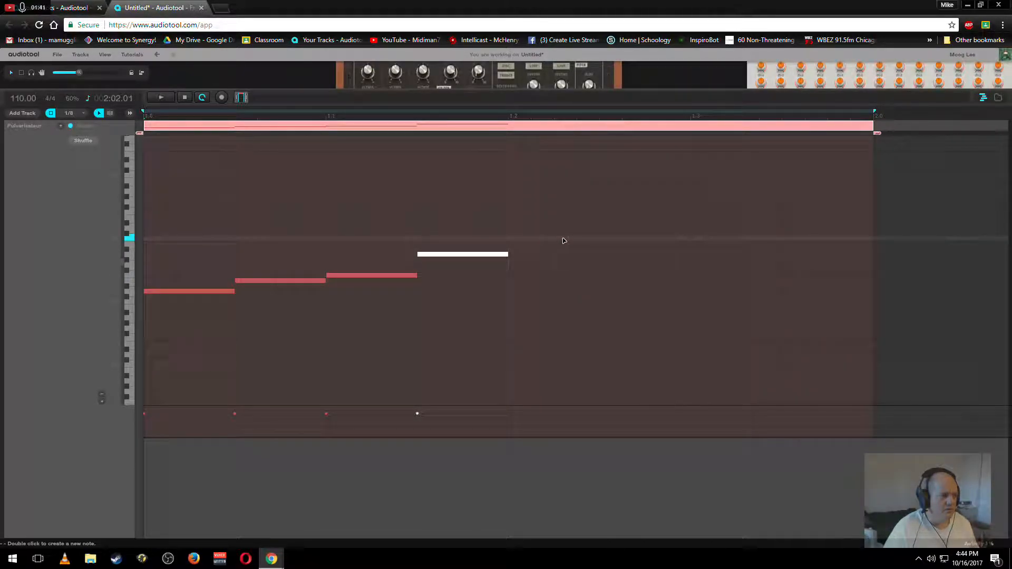
{"action": "double_click", "coordinate": [563, 239]}
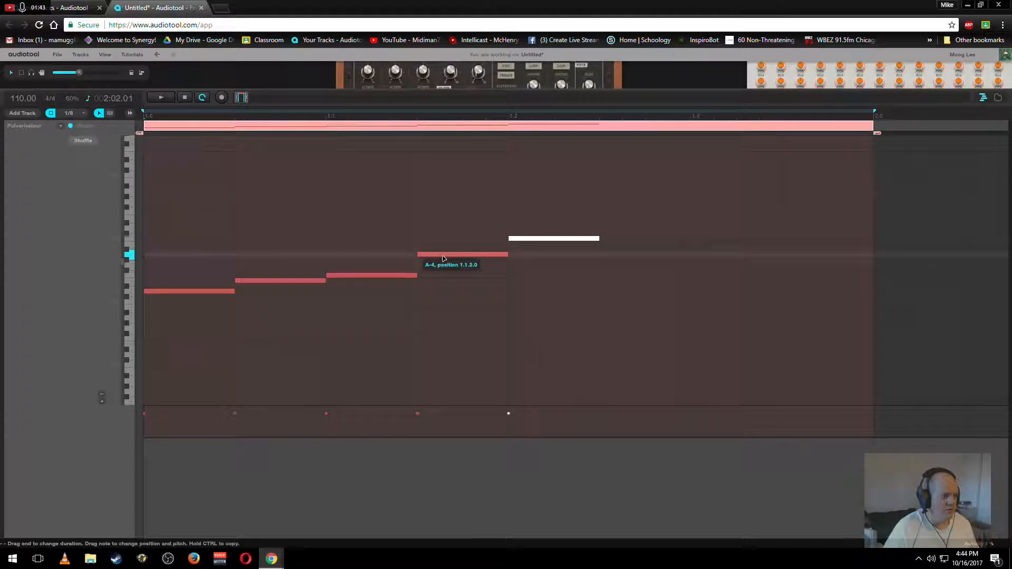
{"action": "double_click", "coordinate": [636, 256]}
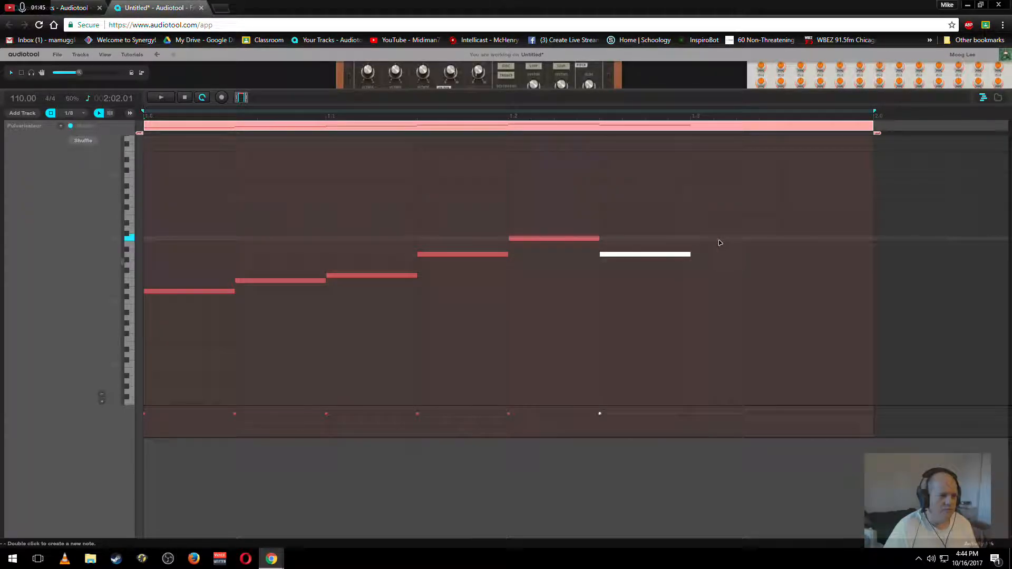
{"action": "double_click", "coordinate": [718, 240]}
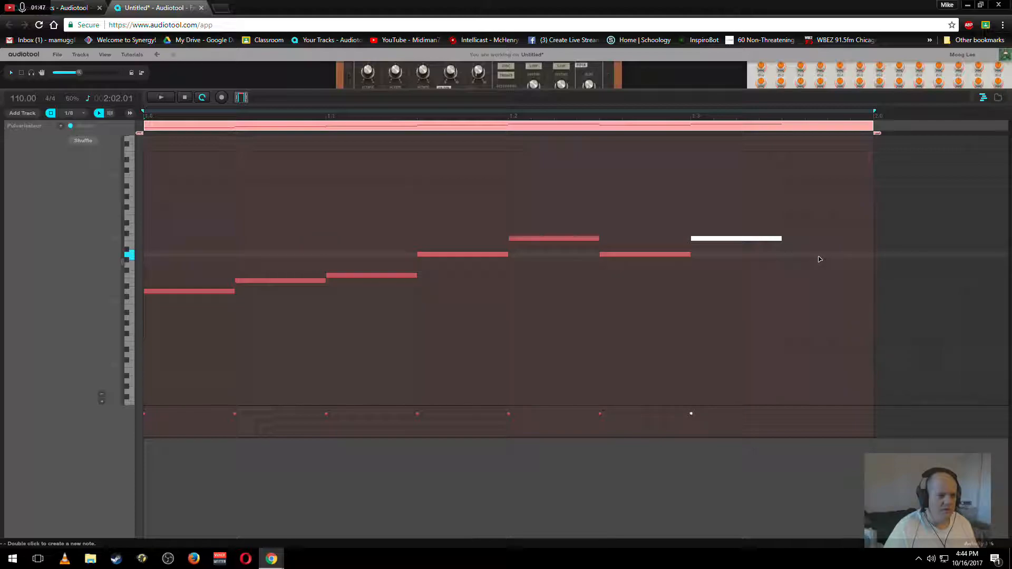
{"action": "double_click", "coordinate": [820, 256]}
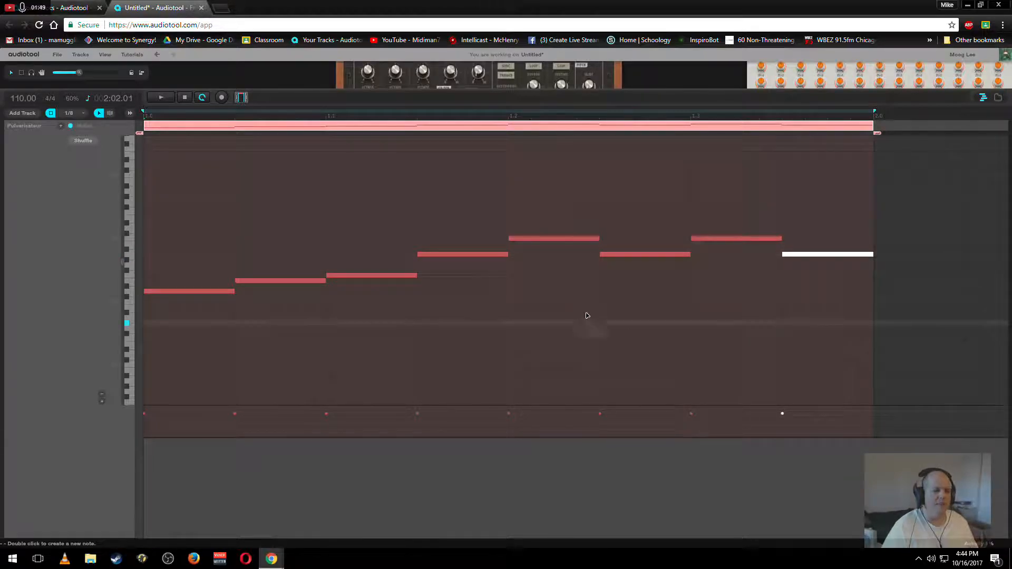
{"action": "left_click", "coordinate": [480, 212]}
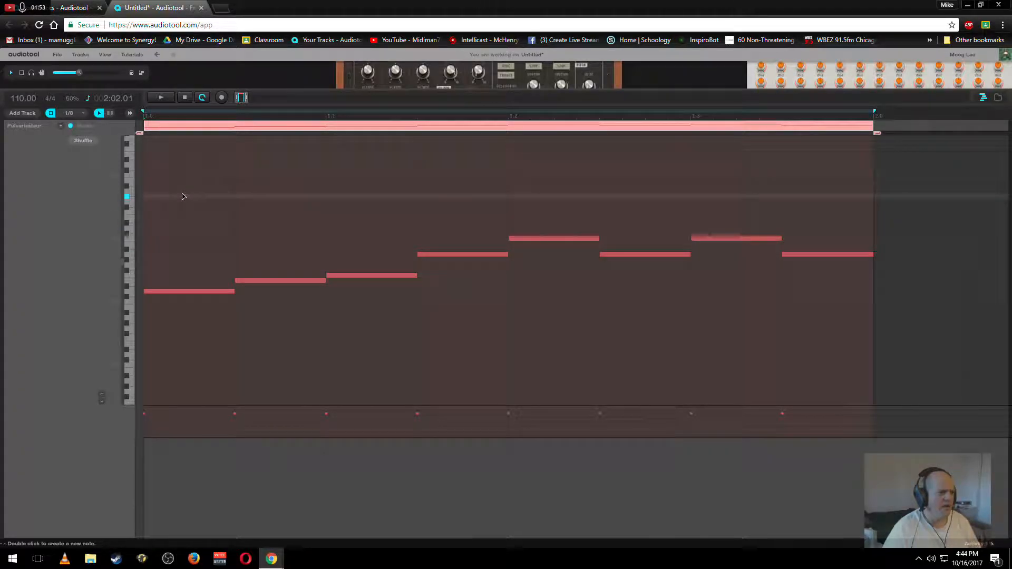
- Play back the looped eight-note pattern and stop it
{"action": "key", "text": "space"}
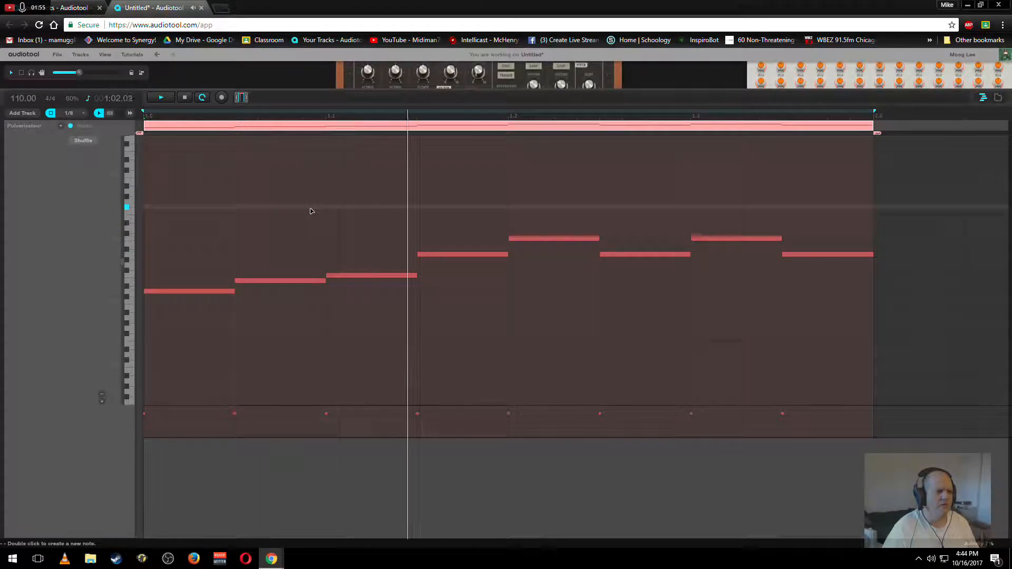
{"action": "key", "text": "space"}
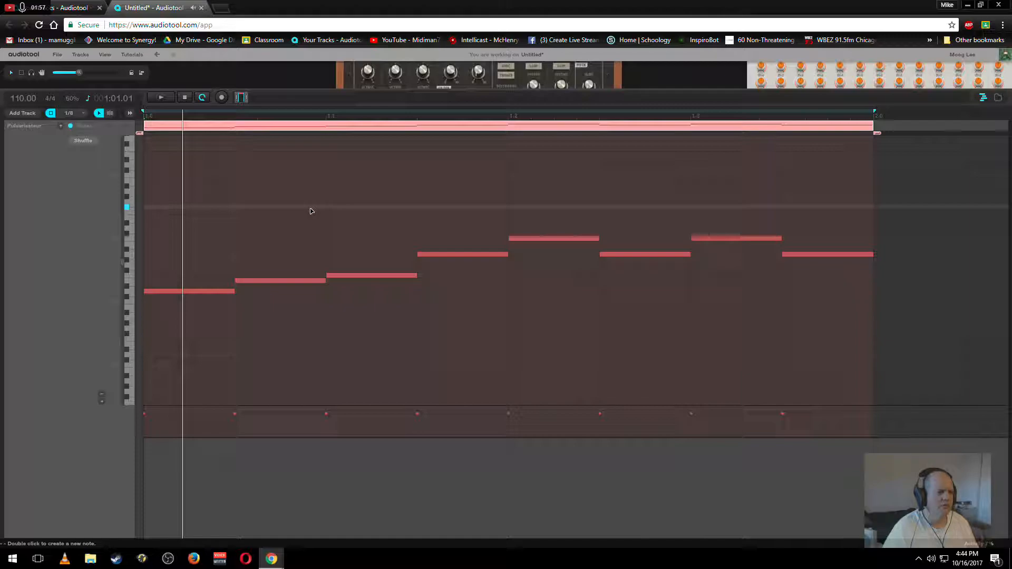
{"action": "left_click", "coordinate": [185, 98]}
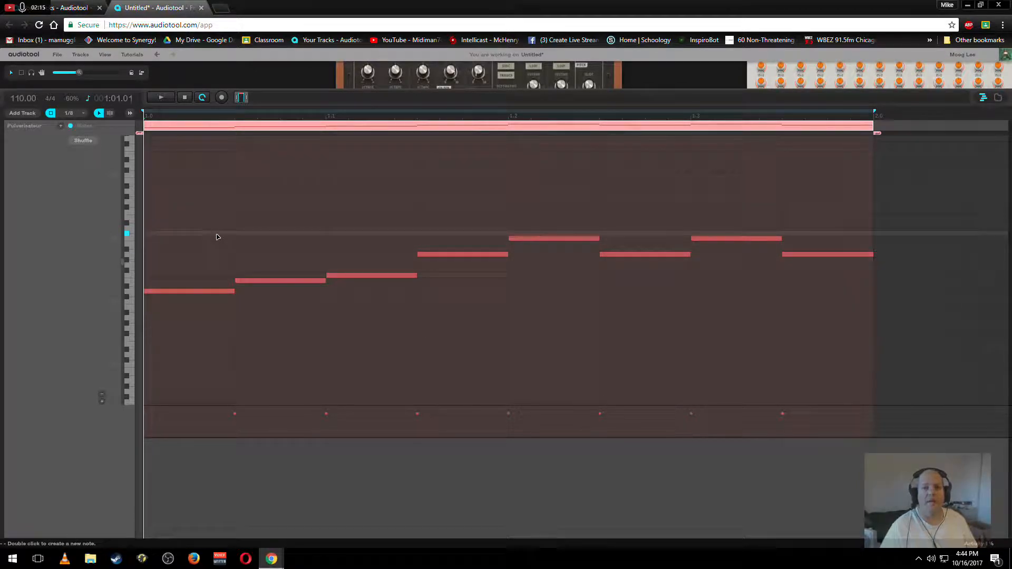
- Set the snapping to 1/32, shorten all eight notes to 1/32 each, and play the loop to check it
{"action": "left_click_drag", "start_coordinate": [178, 205], "coordinate": [871, 352]}
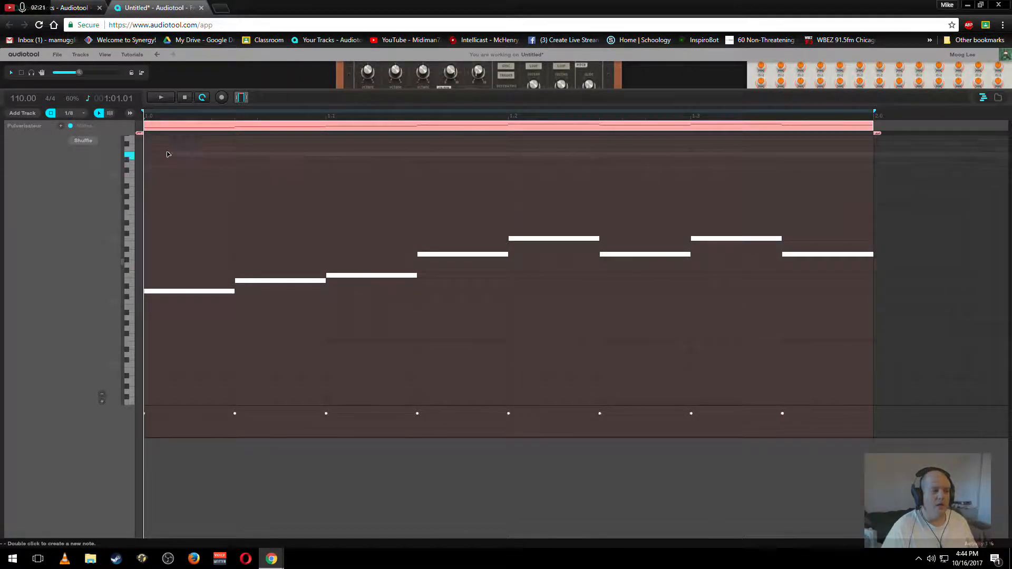
{"action": "left_click", "coordinate": [75, 113]}
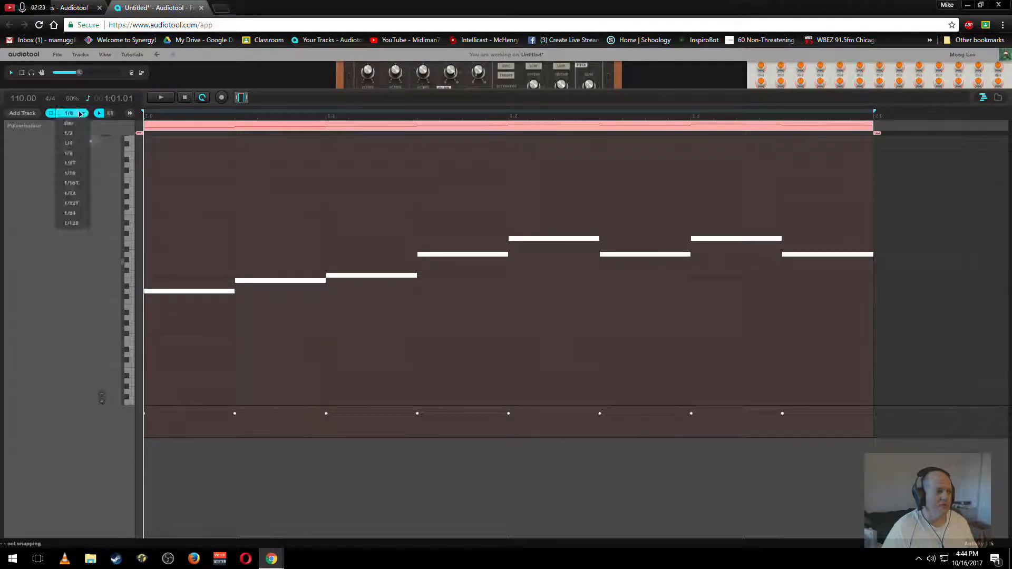
{"action": "left_click", "coordinate": [76, 193]}
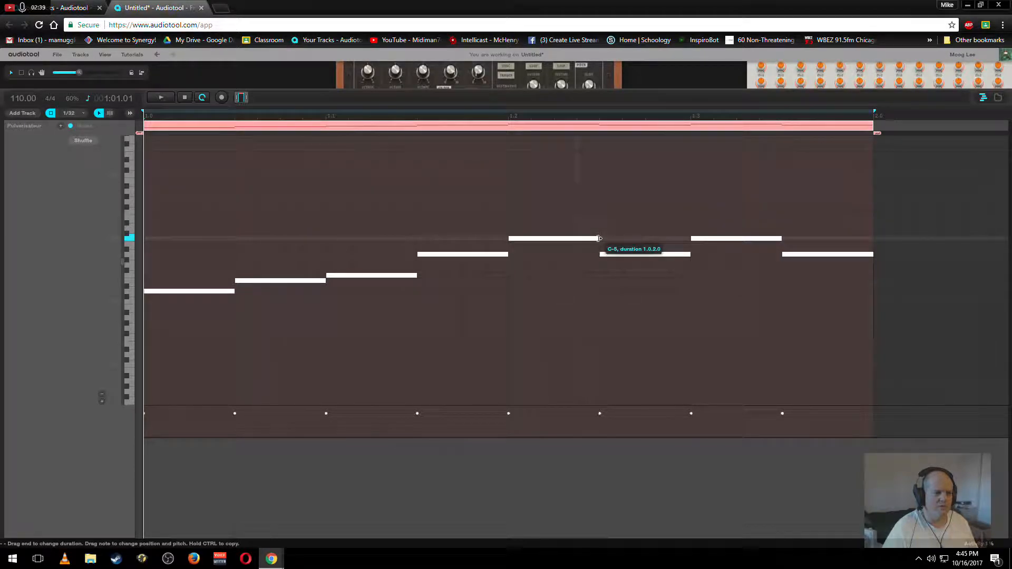
{"action": "left_click_drag", "start_coordinate": [597, 240], "coordinate": [530, 239]}
{"action": "left_click", "coordinate": [449, 327]}
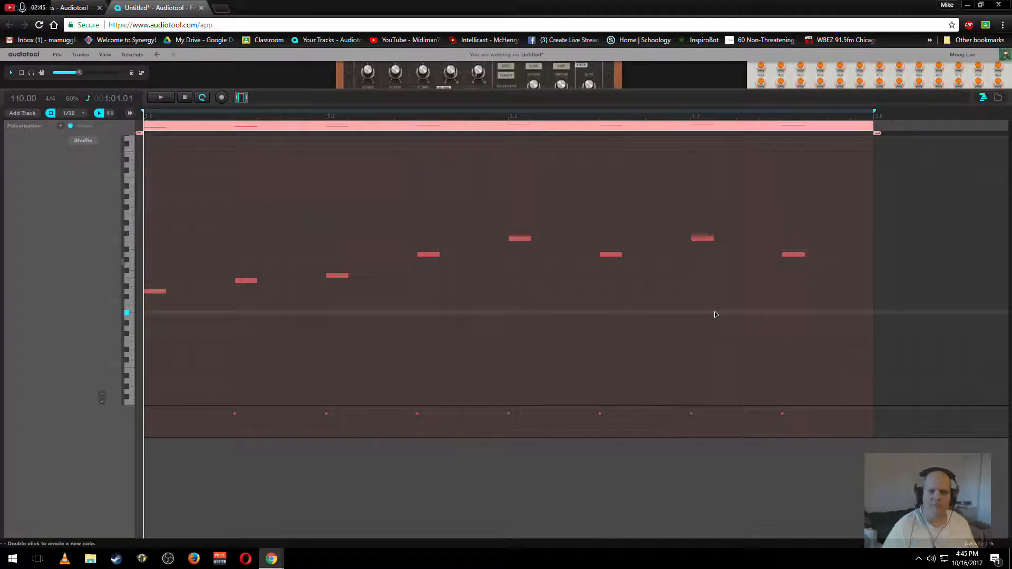
{"action": "key", "text": "space"}
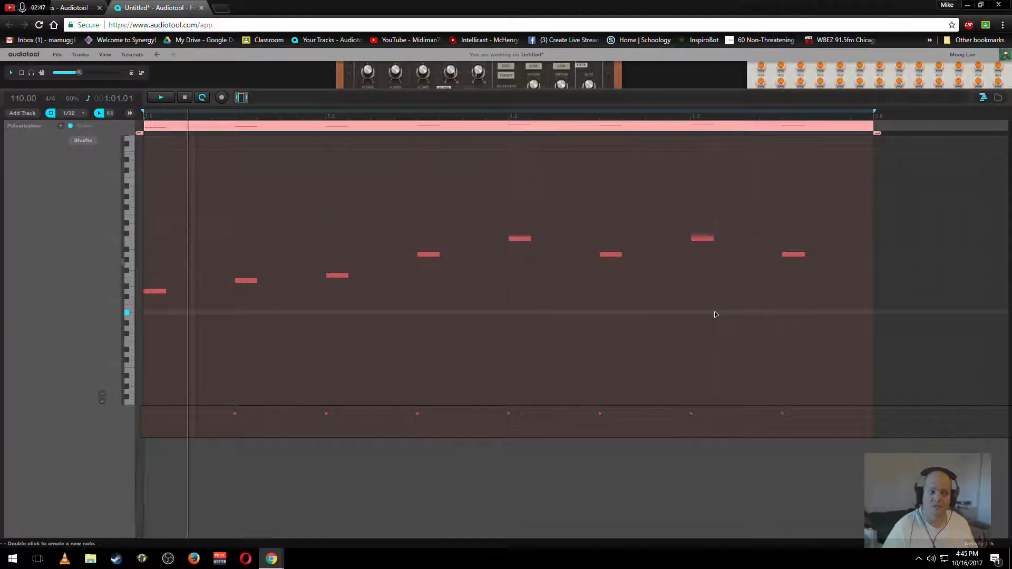
{"action": "key", "text": "space"}
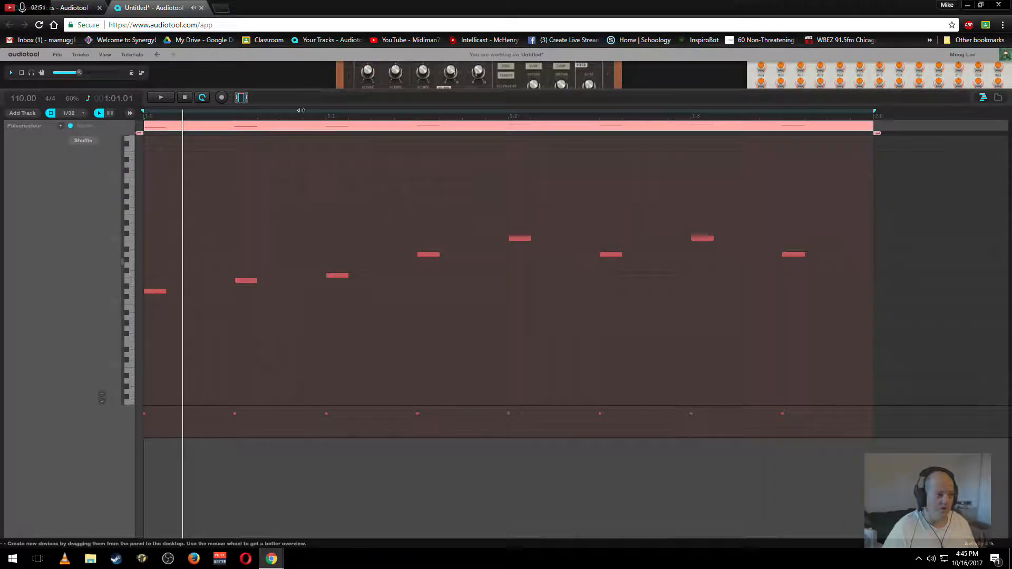
- Close the region's note editor and shrink the timeline to show the Pulverisateur's controls close up
{"action": "double_click", "coordinate": [303, 126]}
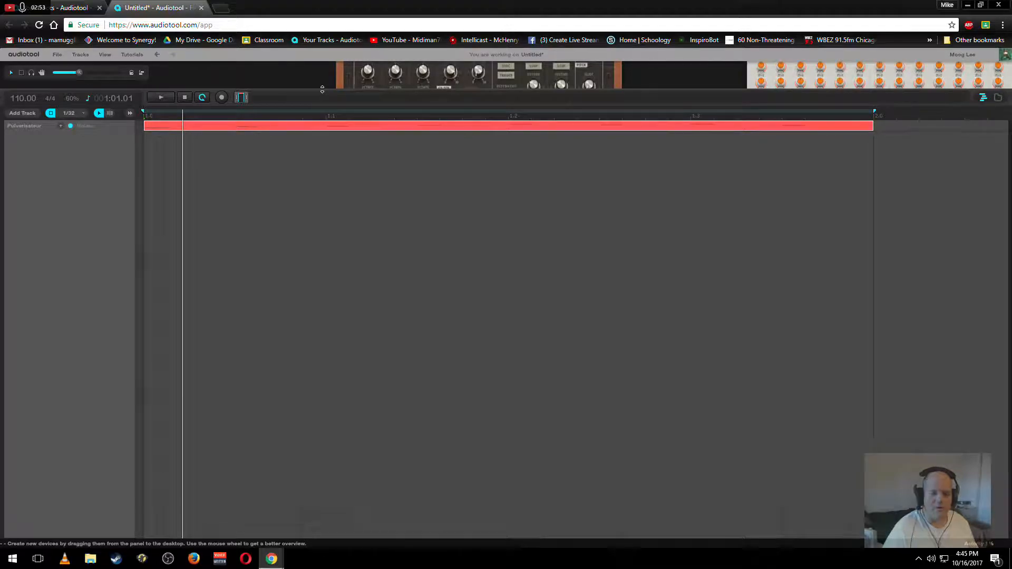
{"action": "left_click_drag", "start_coordinate": [322, 90], "coordinate": [324, 464]}
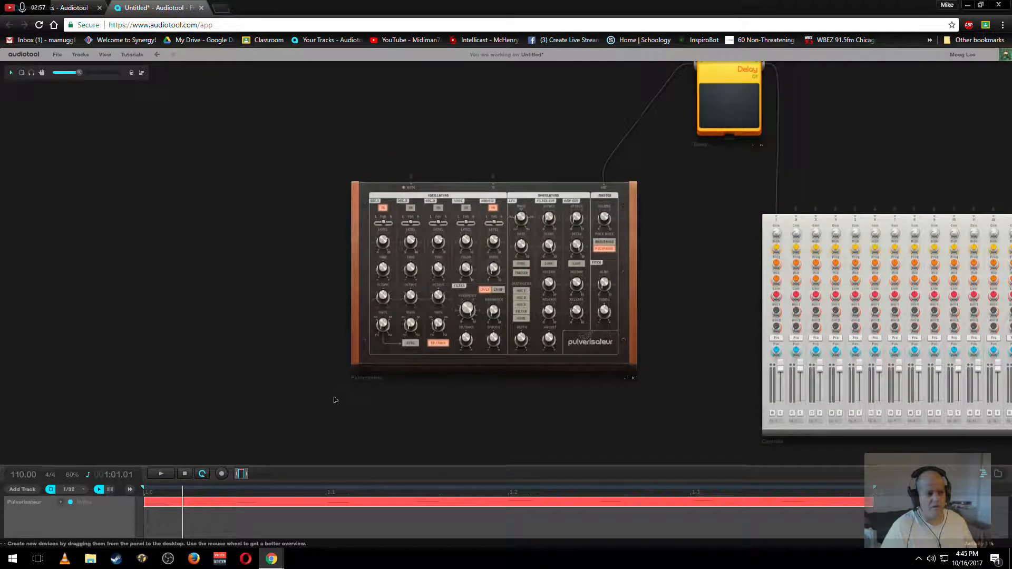
{"action": "scroll", "coordinate": [420, 330], "scroll_direction": "up", "scroll_amount": 3}
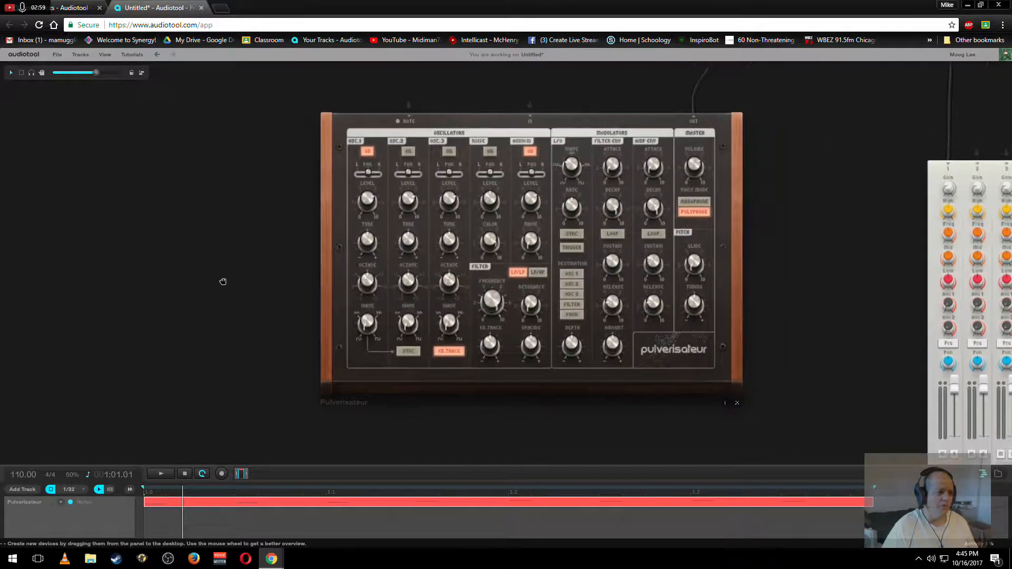
{"action": "scroll", "coordinate": [157, 287], "scroll_direction": "up", "scroll_amount": 4}
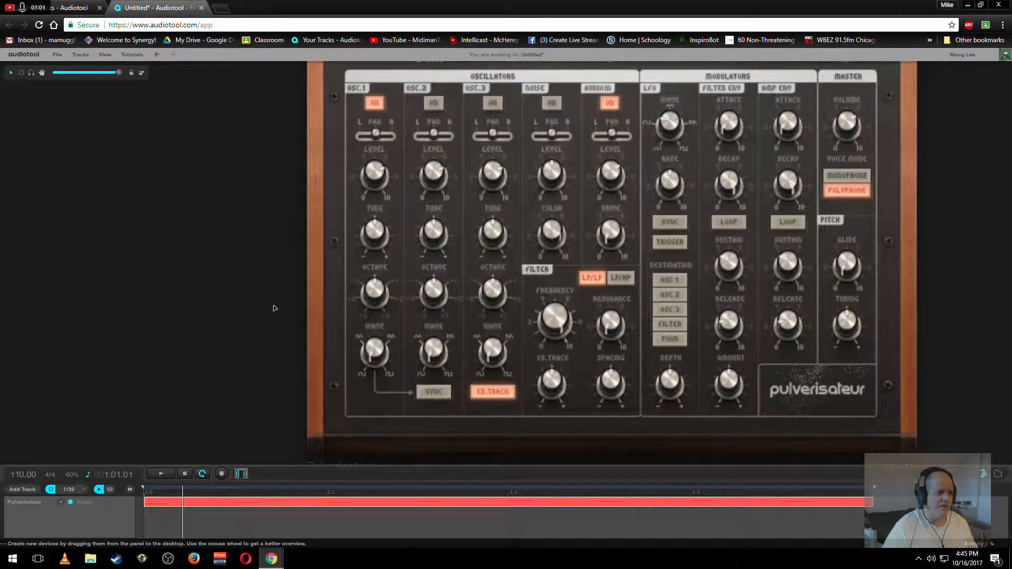
{"action": "left_click_drag", "start_coordinate": [187, 293], "coordinate": [210, 291]}
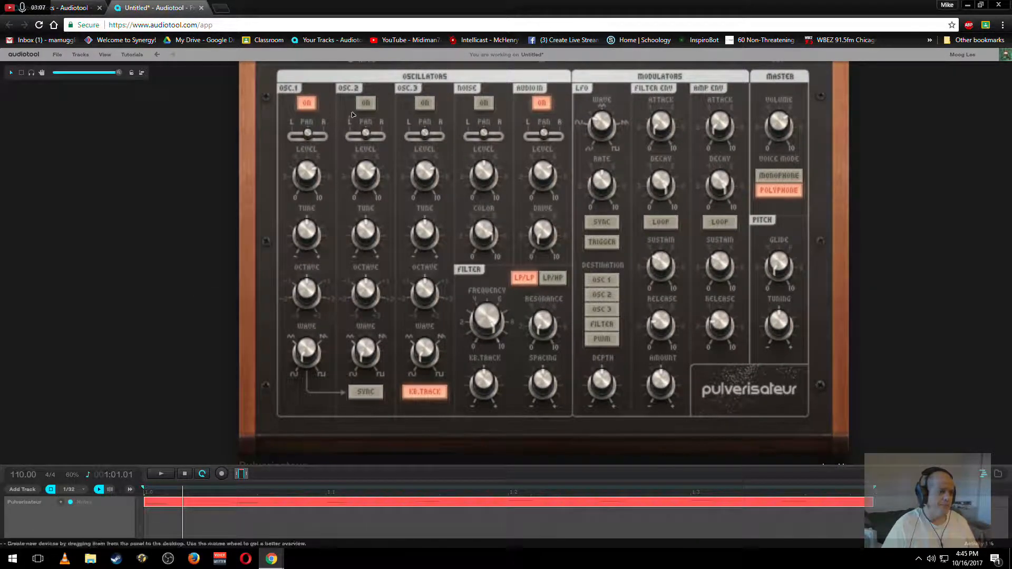
- Adjust oscillator 1's waveform, trying oscillators 2 and 3 switched on before turning both off again
{"action": "left_click", "coordinate": [369, 104]}
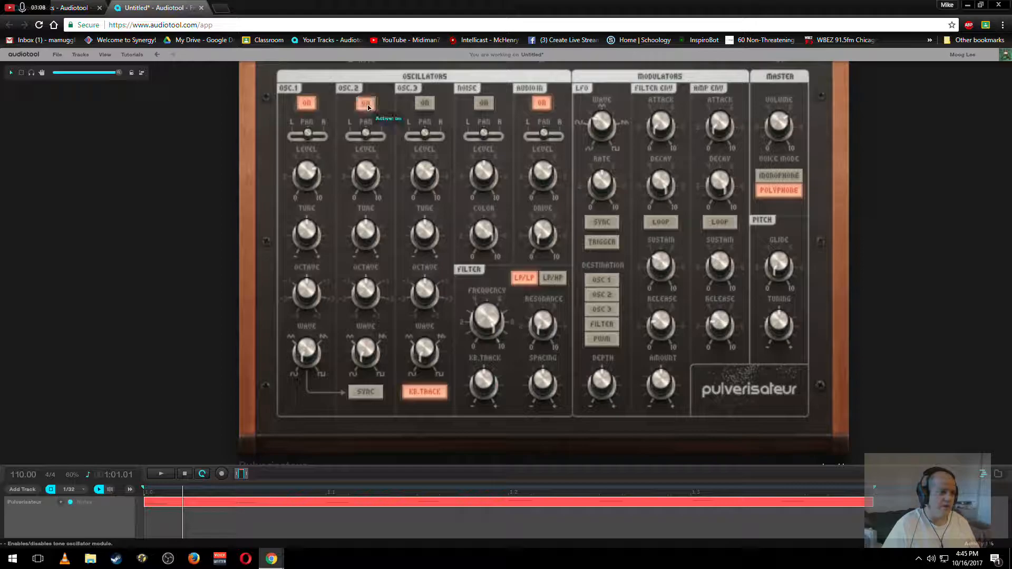
{"action": "left_click", "coordinate": [424, 104]}
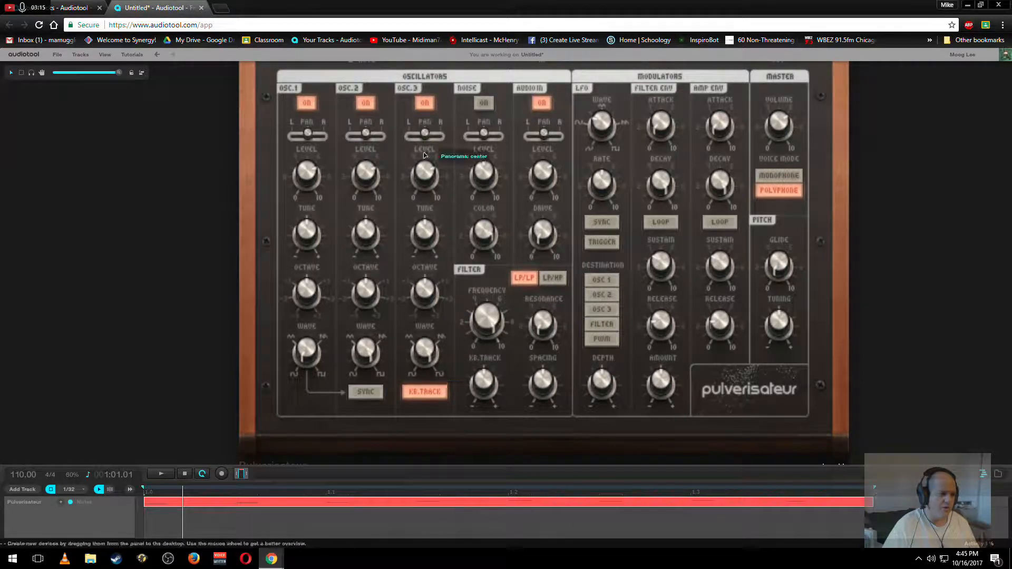
{"action": "left_click_drag", "start_coordinate": [320, 361], "coordinate": [312, 289]}
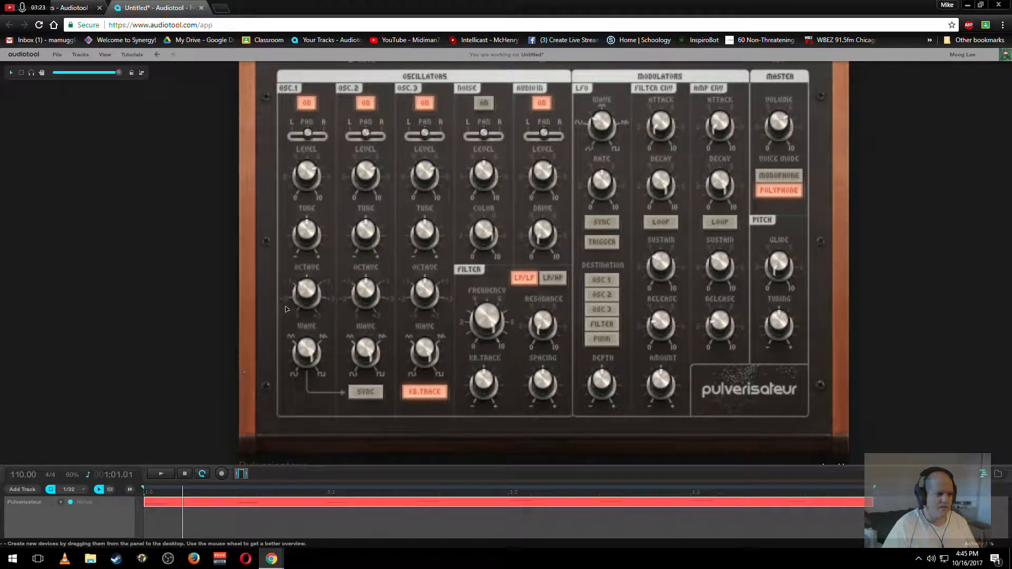
{"action": "left_click", "coordinate": [366, 104]}
{"action": "left_click", "coordinate": [424, 103]}
- Change the voice mode to Monophone, switch on oscillator 2, and play the loop to compare the sound
{"action": "key", "text": "space"}
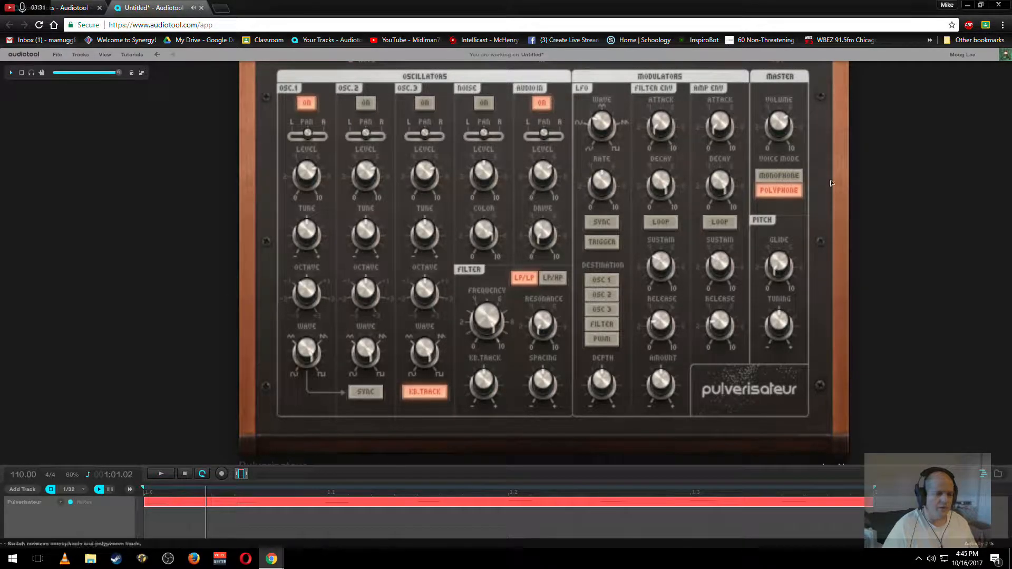
{"action": "left_click", "coordinate": [771, 178]}
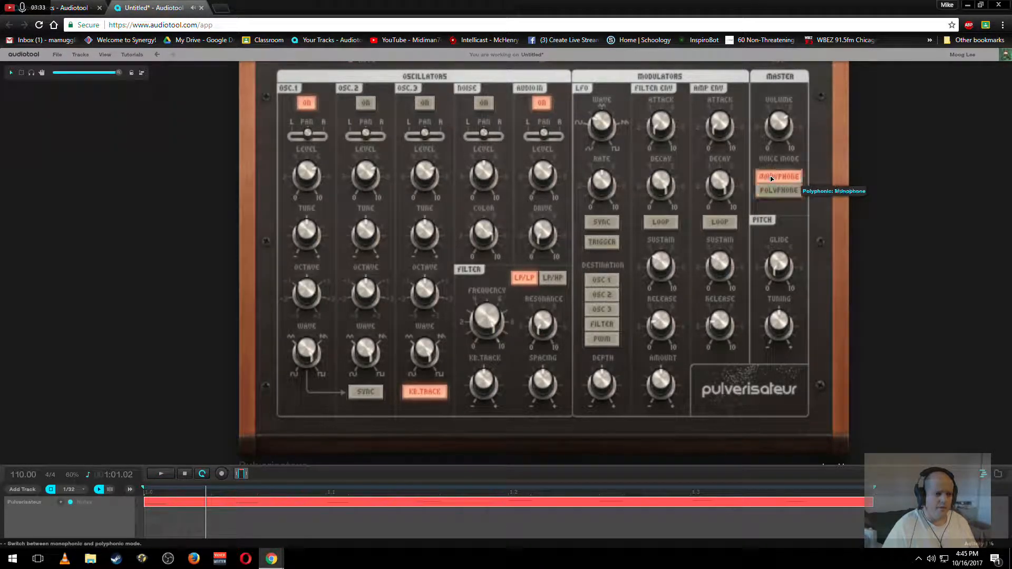
{"action": "key", "text": "space"}
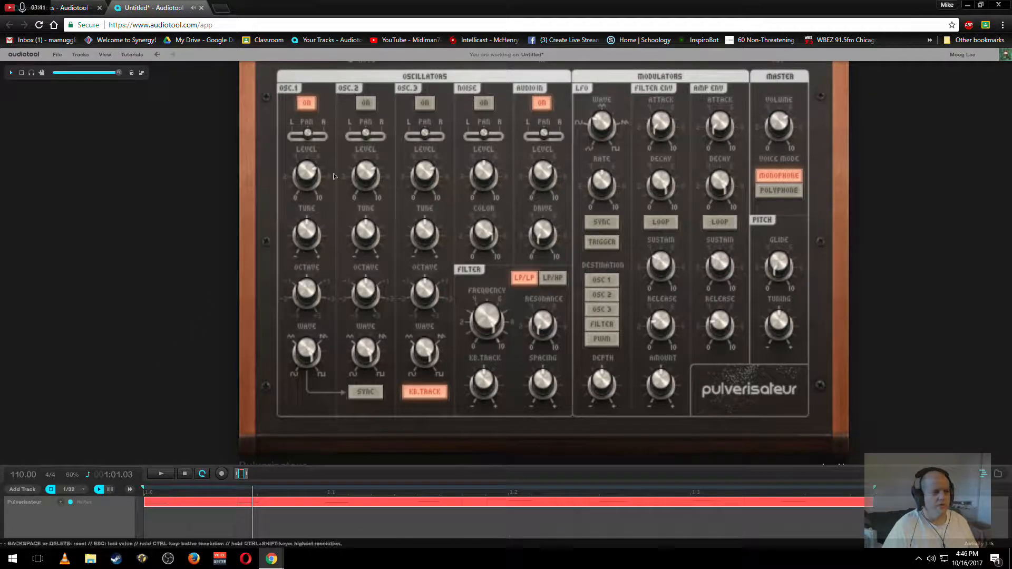
{"action": "left_click", "coordinate": [365, 104]}
{"action": "key", "text": "space"}
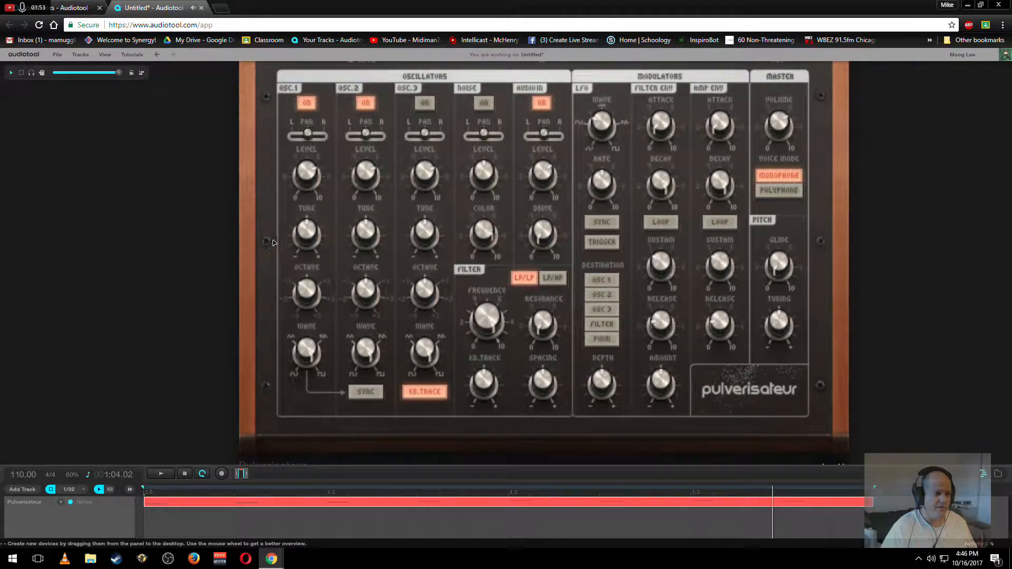
- Turn oscillator 1's level fully down, raise it to about -11 dB, and listen to the balance with oscillator 2
{"action": "mouse_move", "coordinate": [300, 182]}
{"action": "left_click_drag", "start_coordinate": [312, 177], "coordinate": [305, 332]}
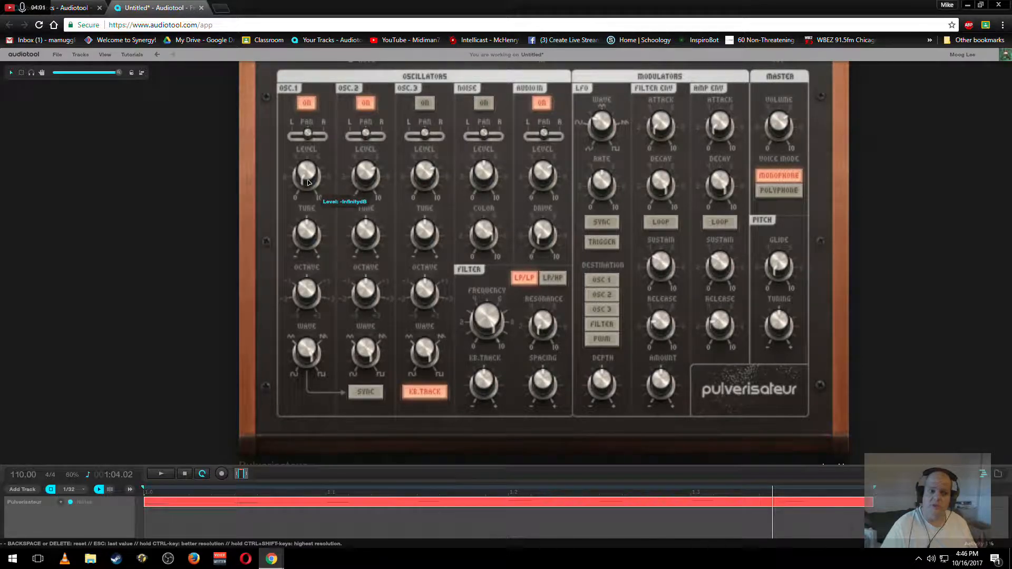
{"action": "left_click_drag", "start_coordinate": [308, 183], "coordinate": [308, 119]}
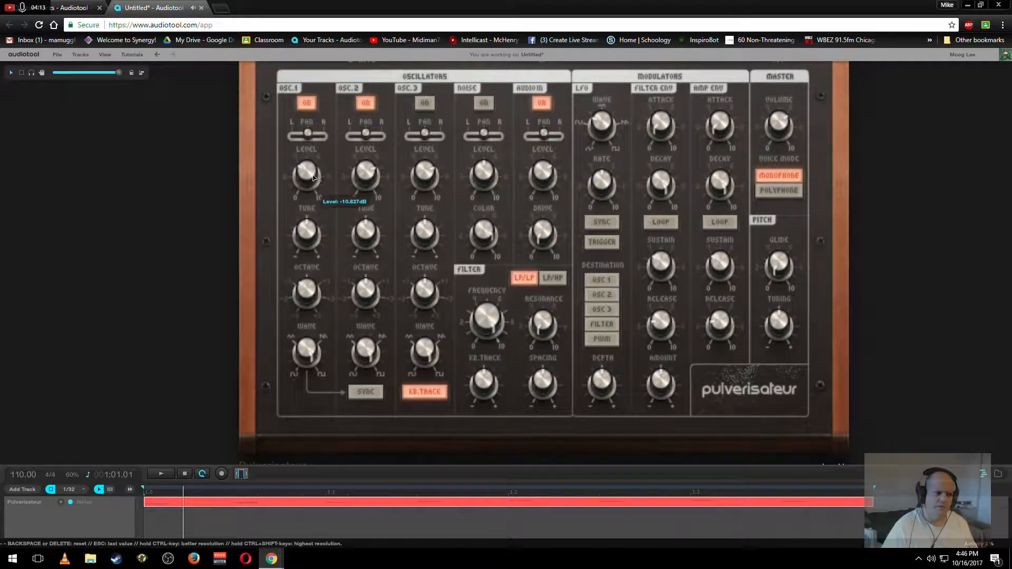
{"action": "left_click_drag", "start_coordinate": [309, 179], "coordinate": [309, 178]}
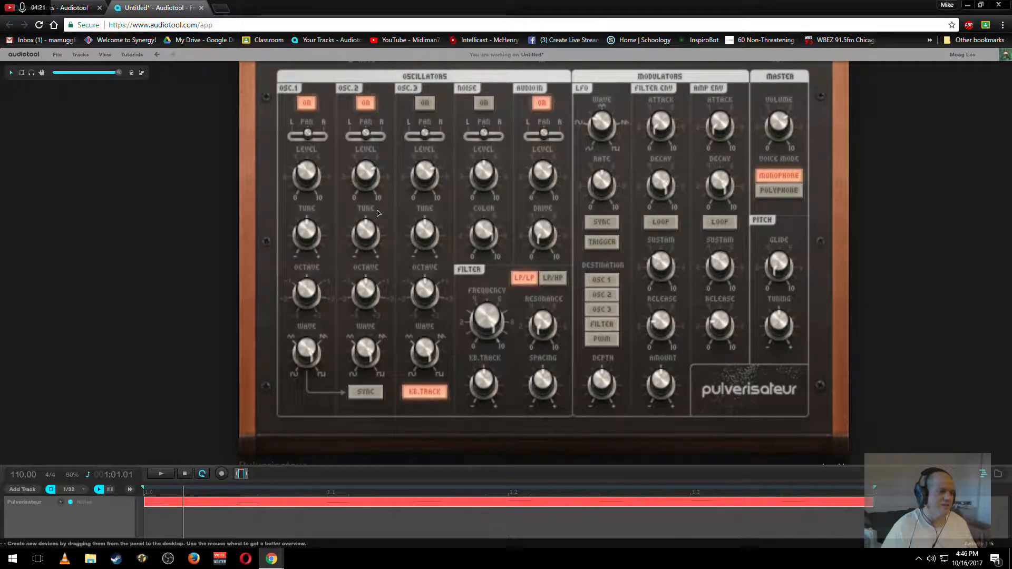
- Switch on oscillator 3 and set its tune to 5 cents
{"action": "left_click", "coordinate": [424, 103]}
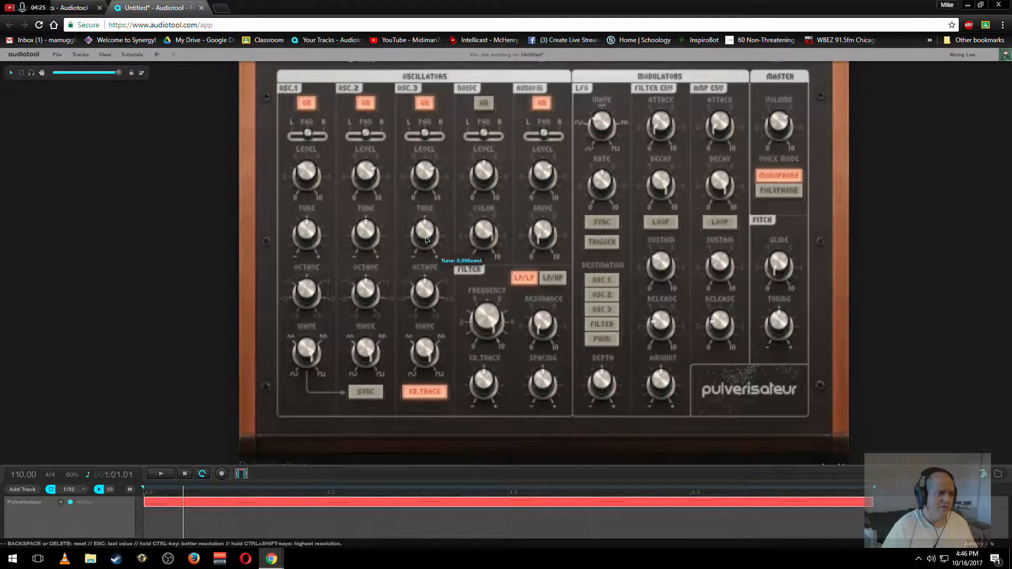
{"action": "left_click_drag", "start_coordinate": [429, 233], "coordinate": [429, 234]}
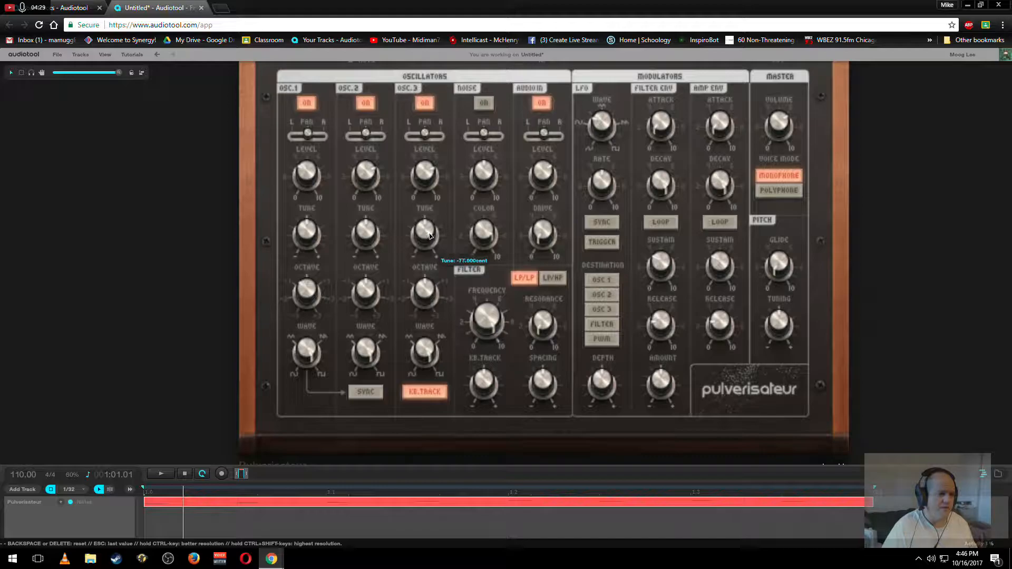
{"action": "double_click", "coordinate": [428, 230]}
{"action": "type", "text": "5"}
{"action": "key", "text": "Return"}
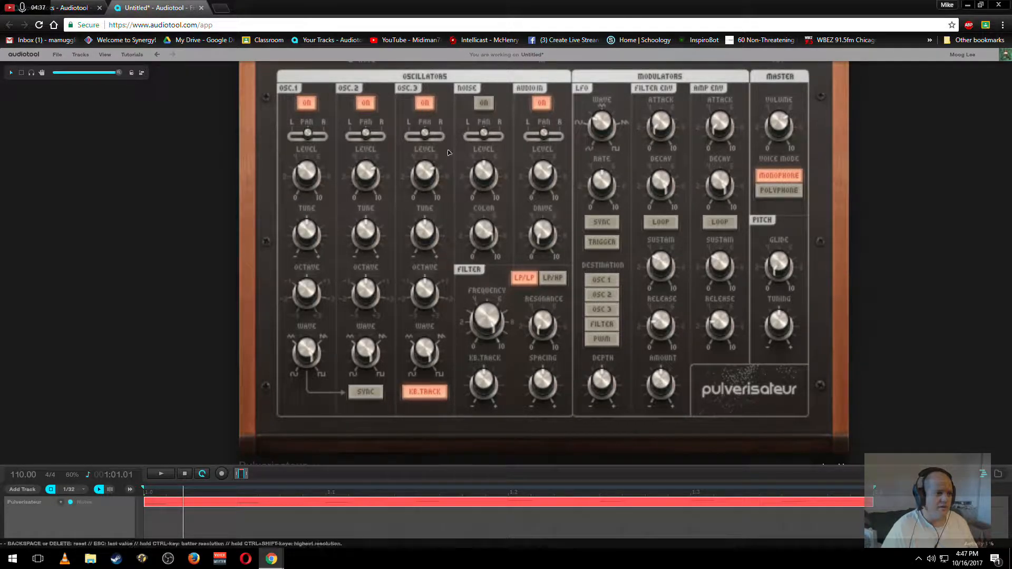
- Switch off oscillators 1 and 3 to hear oscillator 2 alone in the loop
{"action": "left_click", "coordinate": [306, 103]}
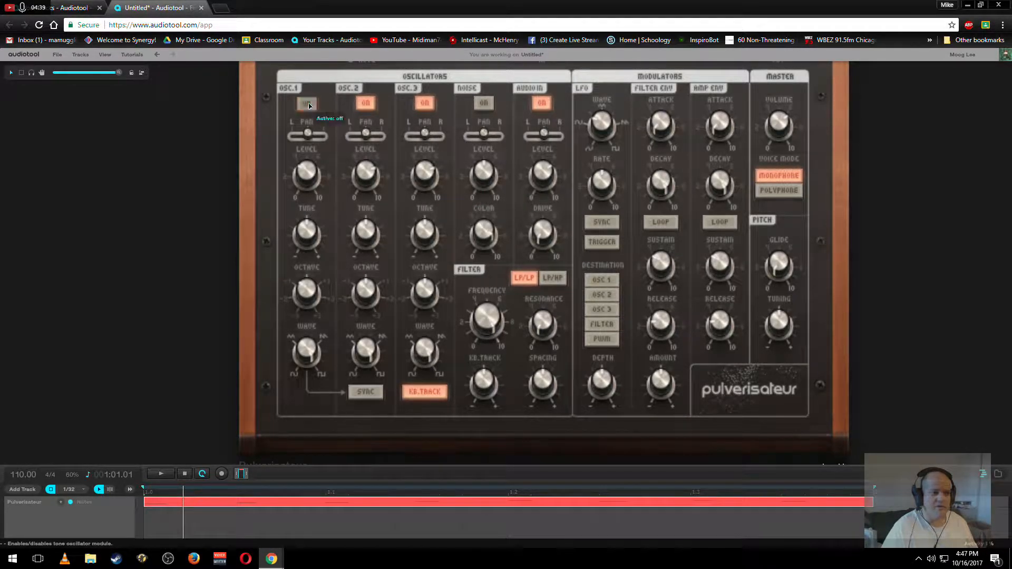
{"action": "left_click", "coordinate": [425, 106]}
{"action": "key", "text": "space"}
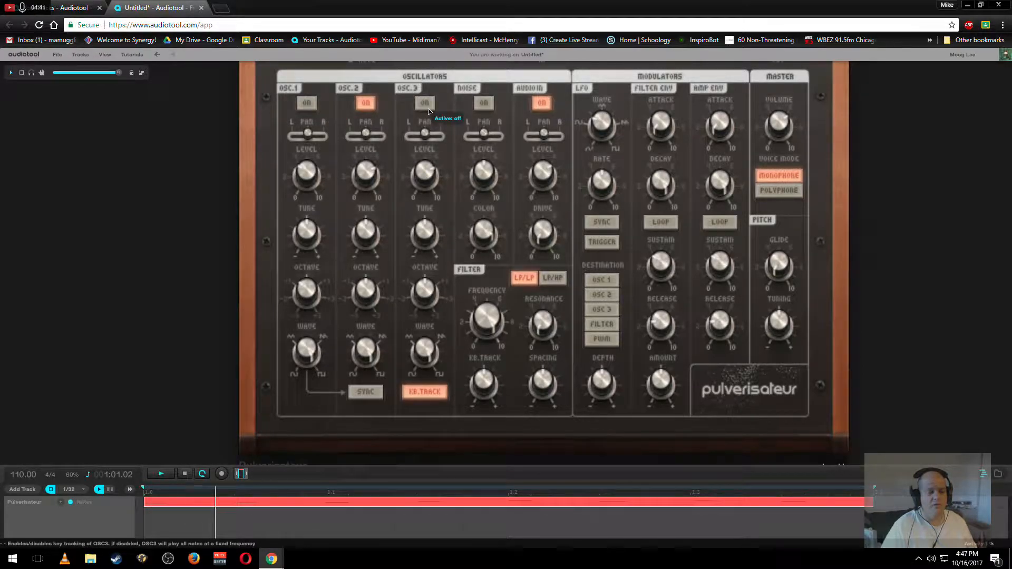
- Switch on oscillators 1 and 3, pan oscillator 3 to the right and oscillator 2 63% left
{"action": "left_click", "coordinate": [427, 108]}
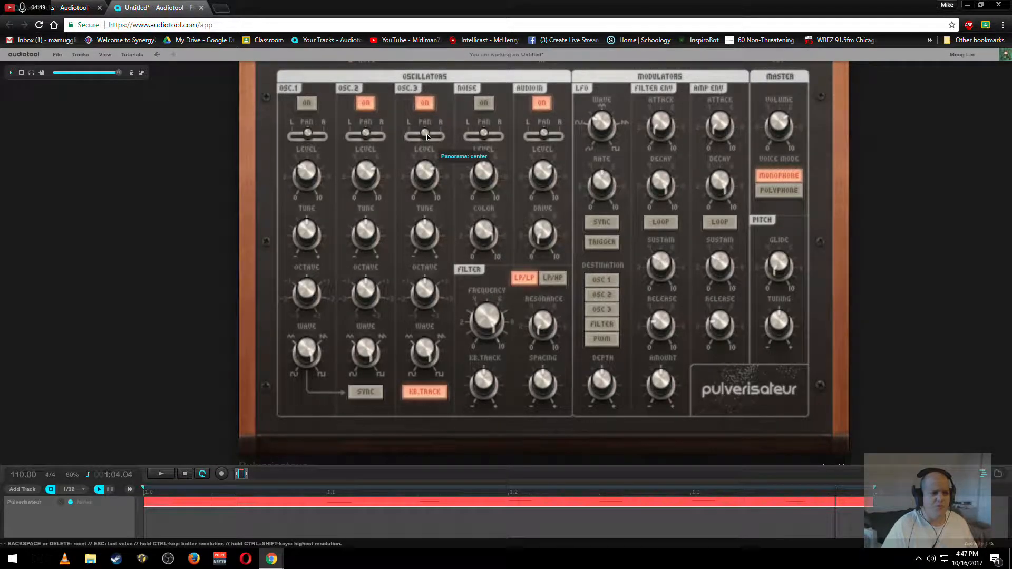
{"action": "left_click_drag", "start_coordinate": [425, 136], "coordinate": [435, 134]}
{"action": "left_click_drag", "start_coordinate": [365, 133], "coordinate": [358, 137]}
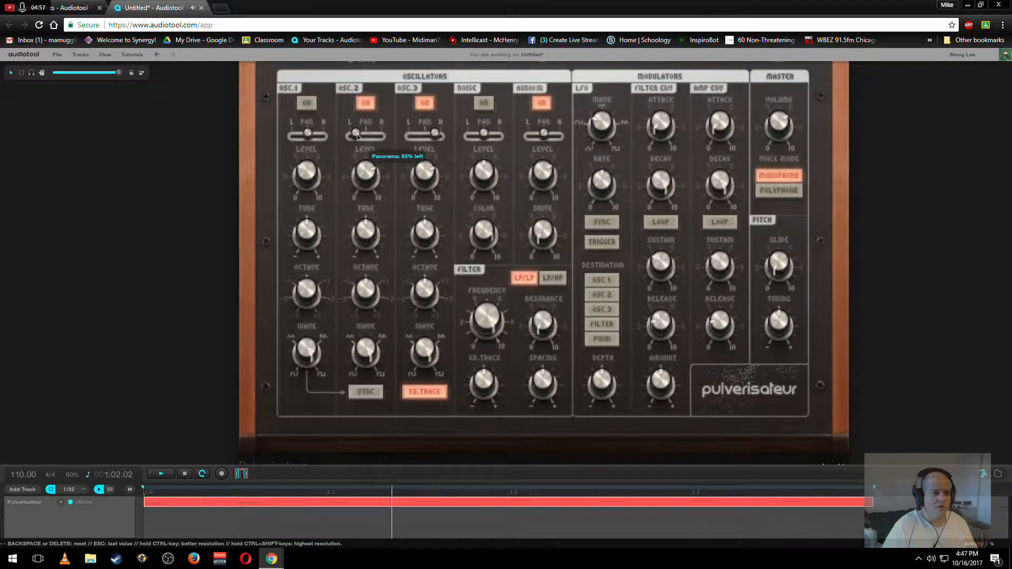
{"action": "left_click", "coordinate": [310, 106]}
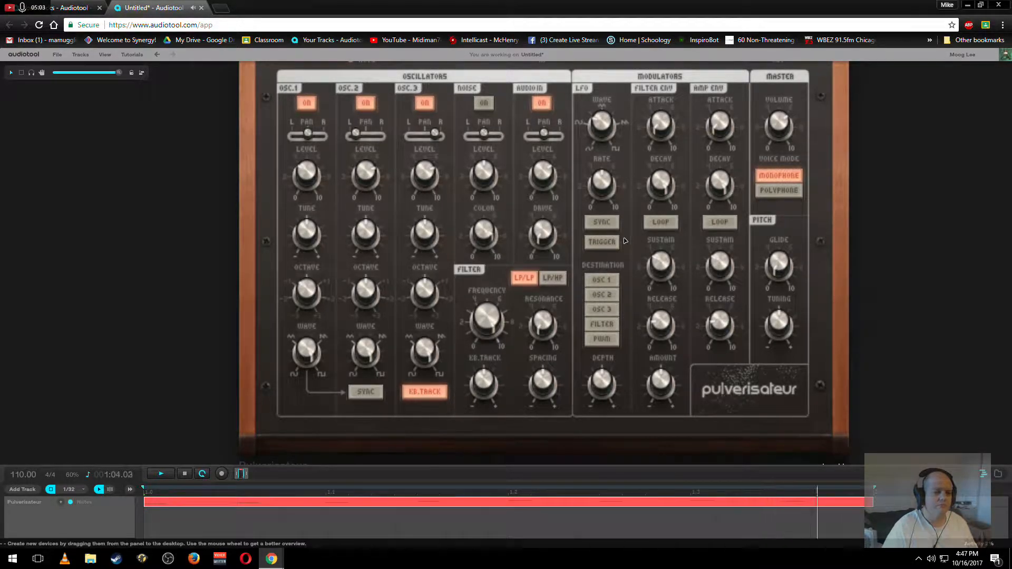
- Lower the amp envelope's attack, decay, sustain and release to their minimum, and play the loop
{"action": "left_click_drag", "start_coordinate": [961, 363], "coordinate": [790, 380]}
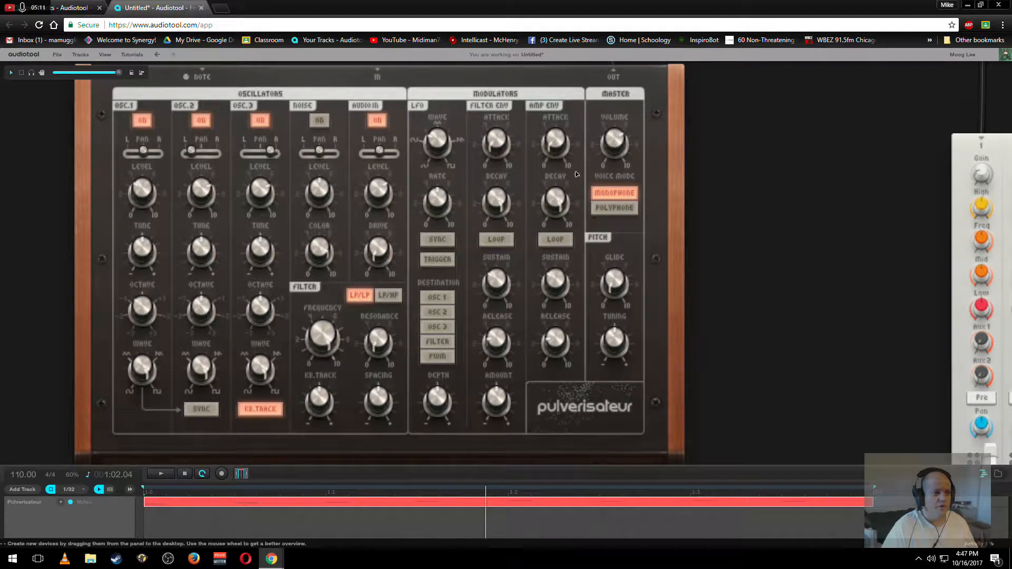
{"action": "left_click_drag", "start_coordinate": [557, 146], "coordinate": [562, 185]}
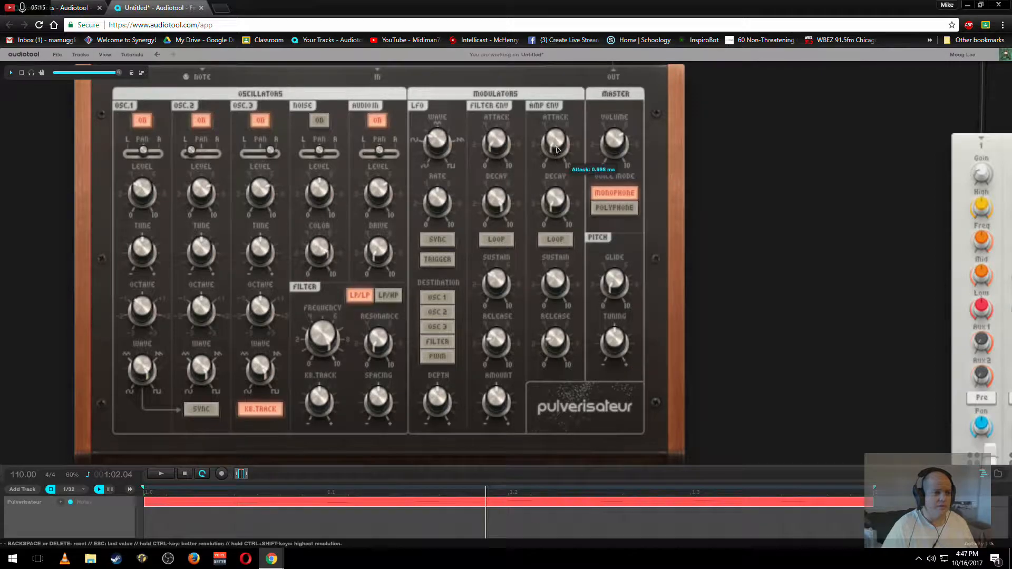
{"action": "left_click_drag", "start_coordinate": [555, 283], "coordinate": [550, 349]}
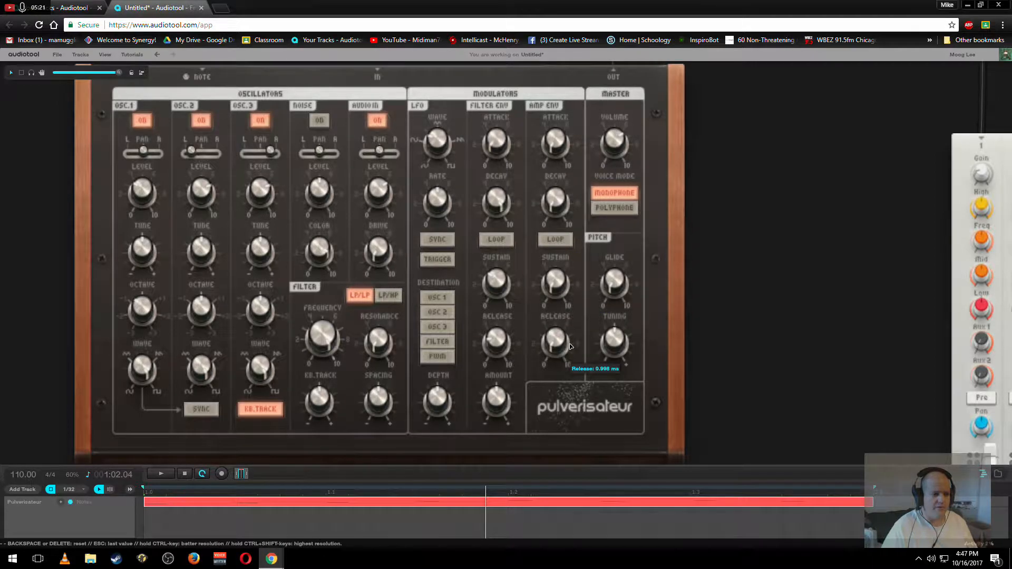
{"action": "key", "text": "space"}
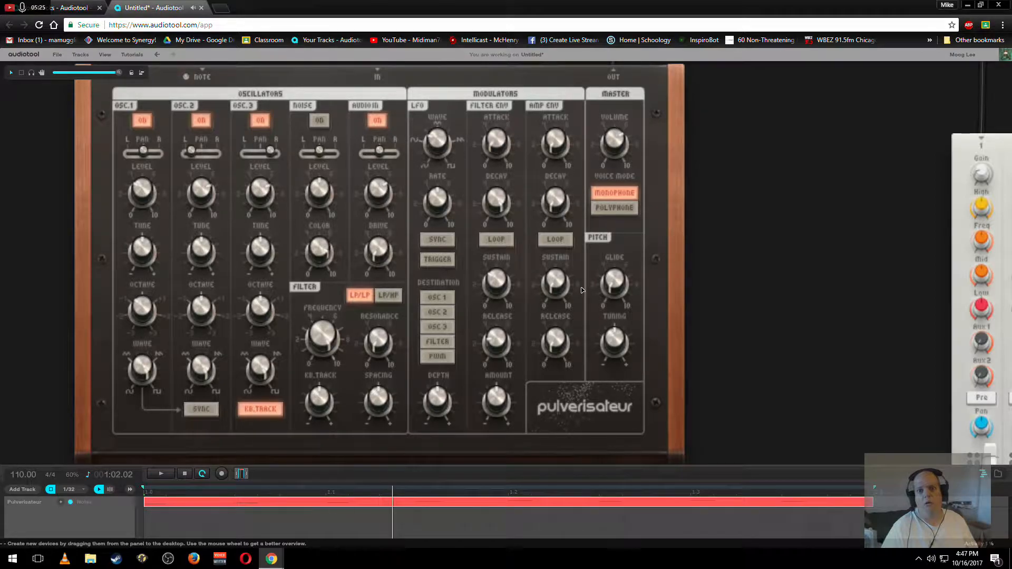
- Raise the amp envelope's decay to about 456 ms and lengthen its release while playing the loop
{"action": "mouse_move", "coordinate": [555, 213]}
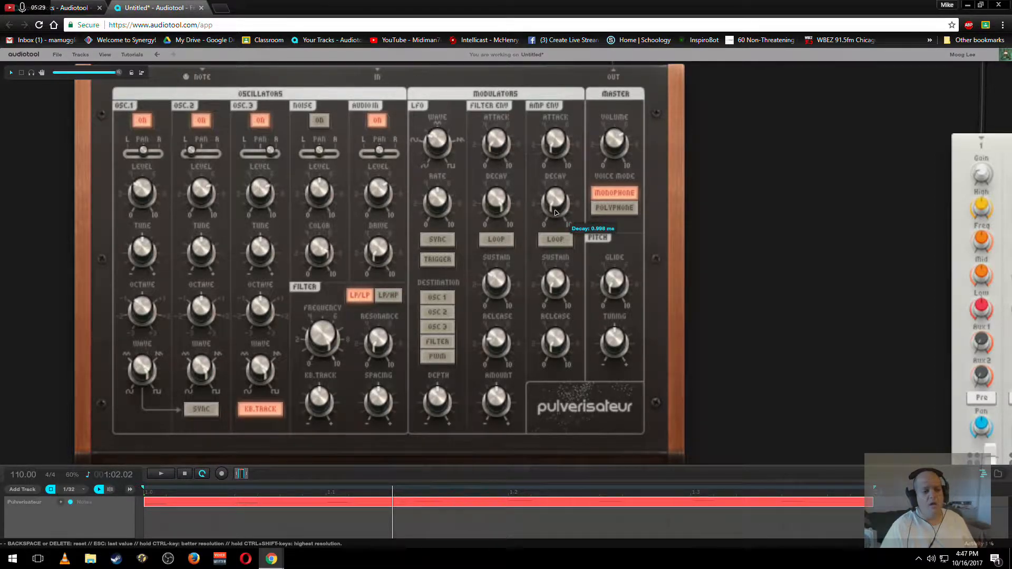
{"action": "left_click_drag", "start_coordinate": [556, 213], "coordinate": [561, 153]}
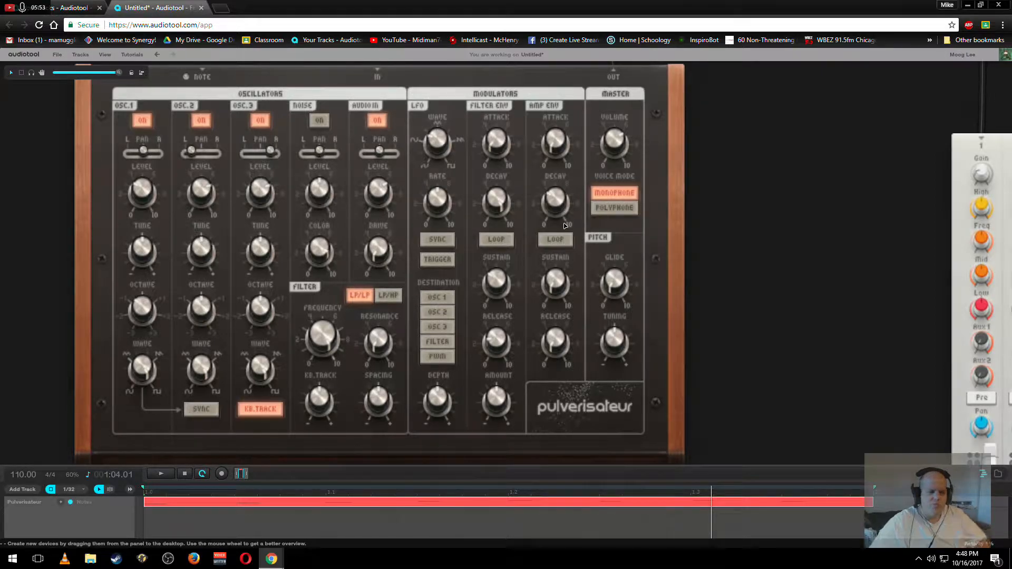
{"action": "mouse_move", "coordinate": [552, 201]}
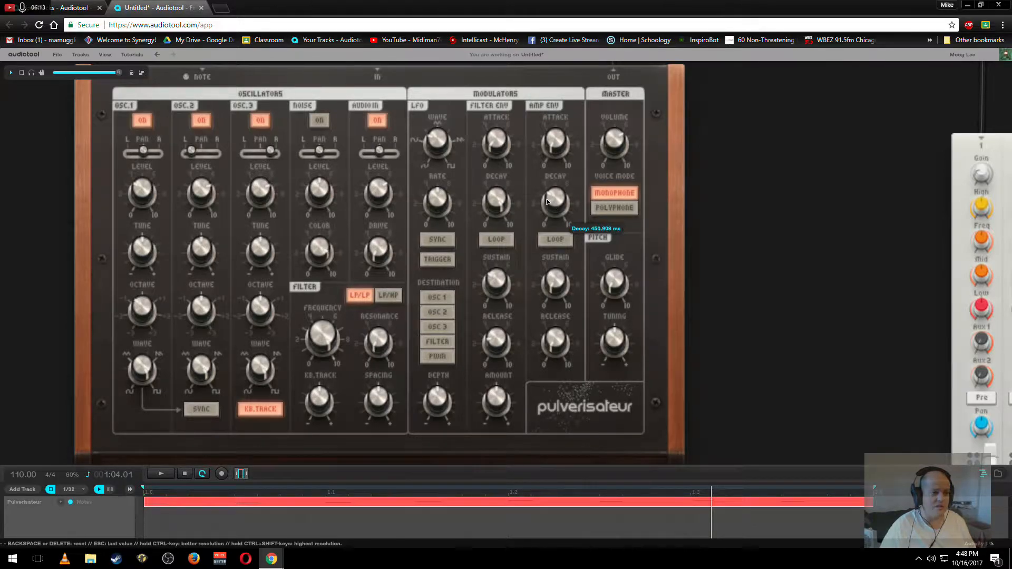
{"action": "mouse_move", "coordinate": [564, 345]}
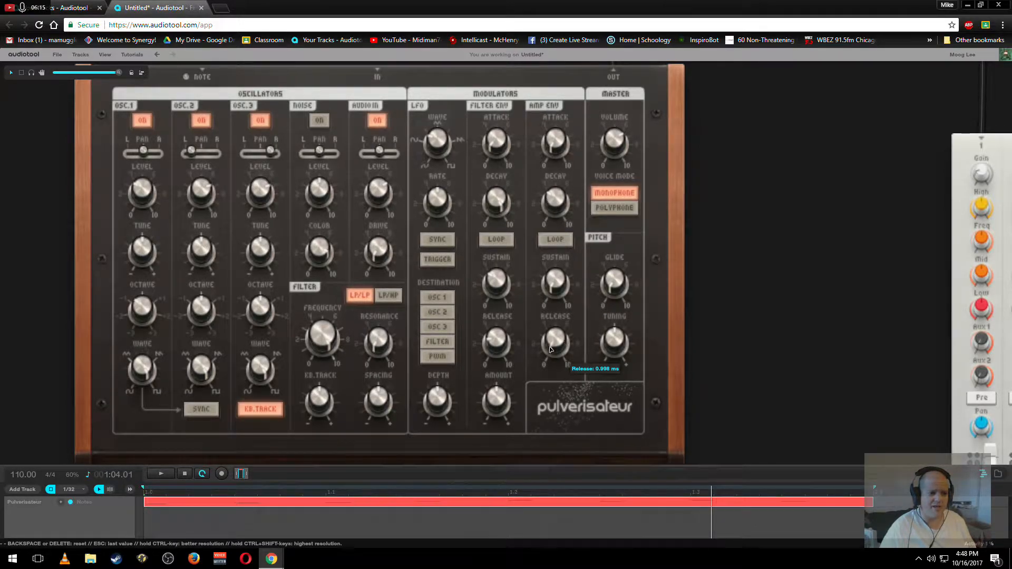
{"action": "key", "text": "space"}
{"action": "left_click_drag", "start_coordinate": [562, 340], "coordinate": [560, 292]}
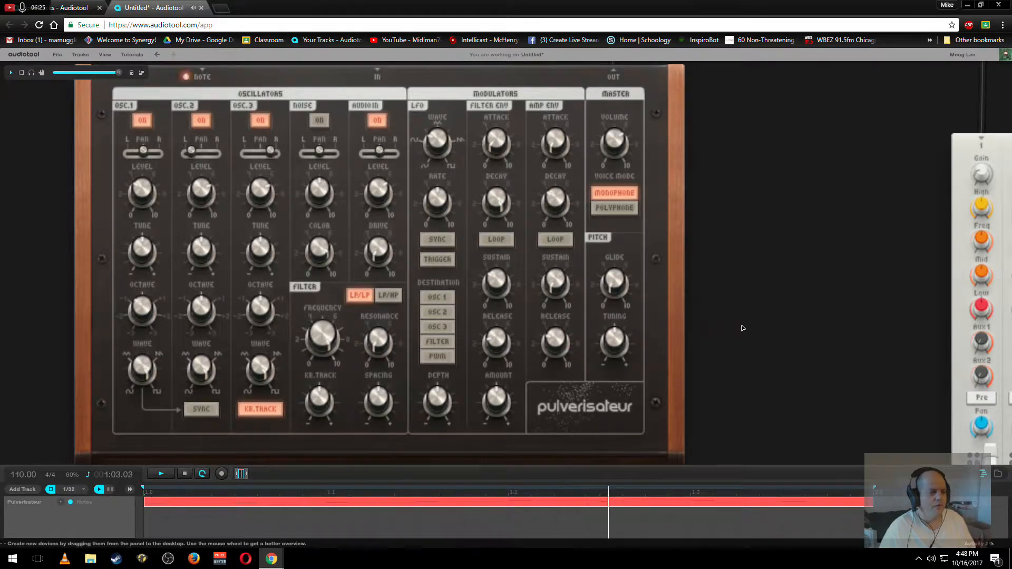
- Set the Delay pedal's step length to 16 and switch the pedal on
{"action": "scroll", "coordinate": [813, 285], "scroll_direction": "down", "scroll_amount": 4}
{"action": "left_click_drag", "start_coordinate": [846, 154], "coordinate": [790, 164]}
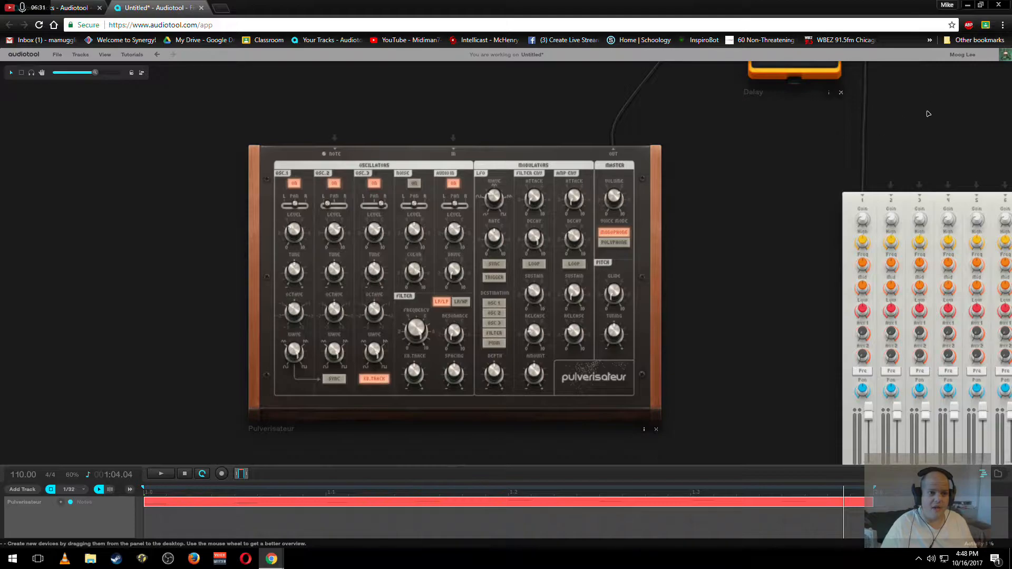
{"action": "left_click_drag", "start_coordinate": [926, 109], "coordinate": [750, 346]}
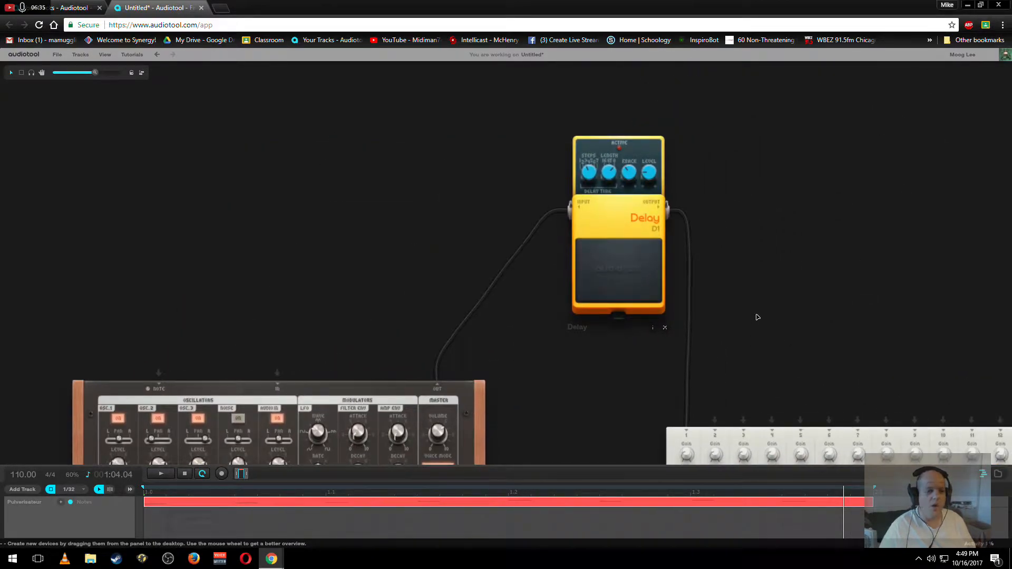
{"action": "scroll", "coordinate": [660, 224], "scroll_direction": "up", "scroll_amount": 3}
{"action": "left_click_drag", "start_coordinate": [771, 227], "coordinate": [732, 227]}
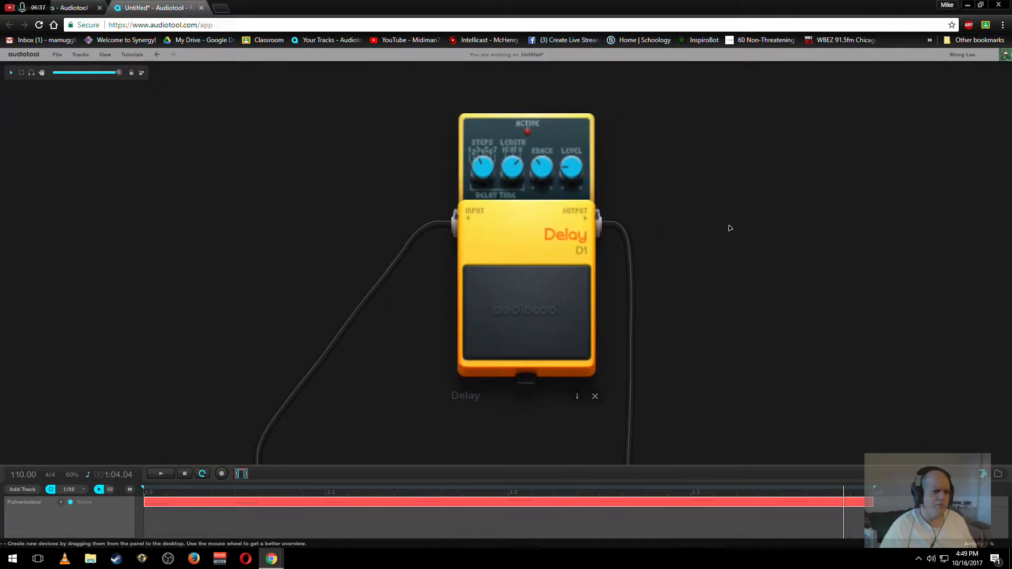
{"action": "mouse_move", "coordinate": [507, 164]}
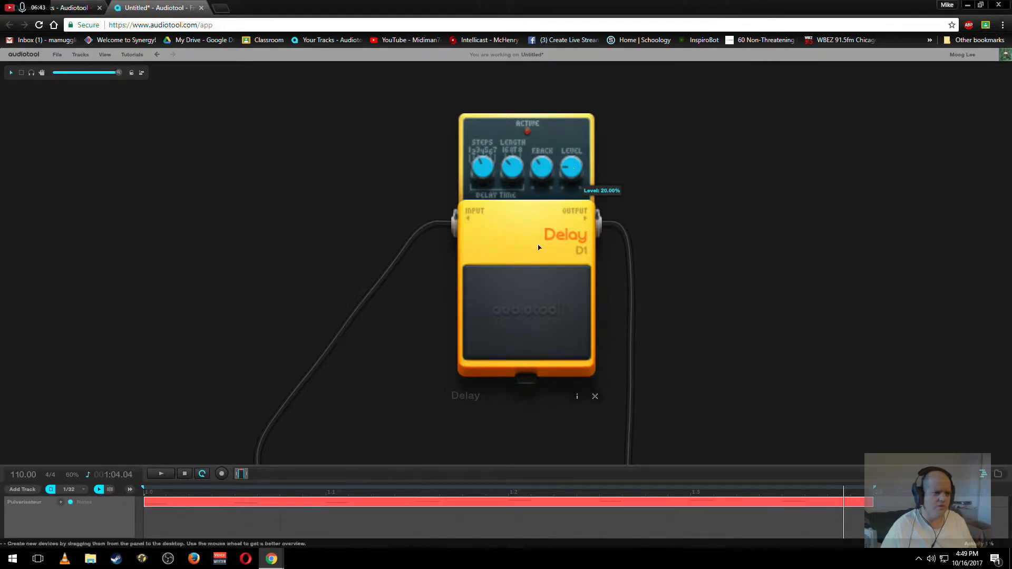
{"action": "left_click", "coordinate": [524, 313]}
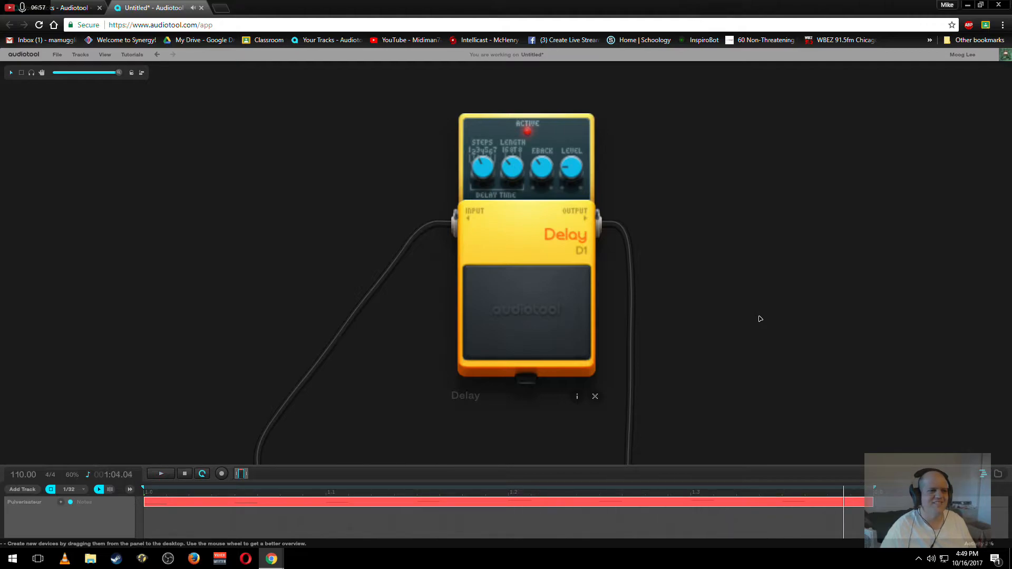
- Lower the Delay pedal's feedback to near its minimum, raise it slightly, and listen to the echoes in the loop
{"action": "left_click_drag", "start_coordinate": [531, 169], "coordinate": [541, 185]}
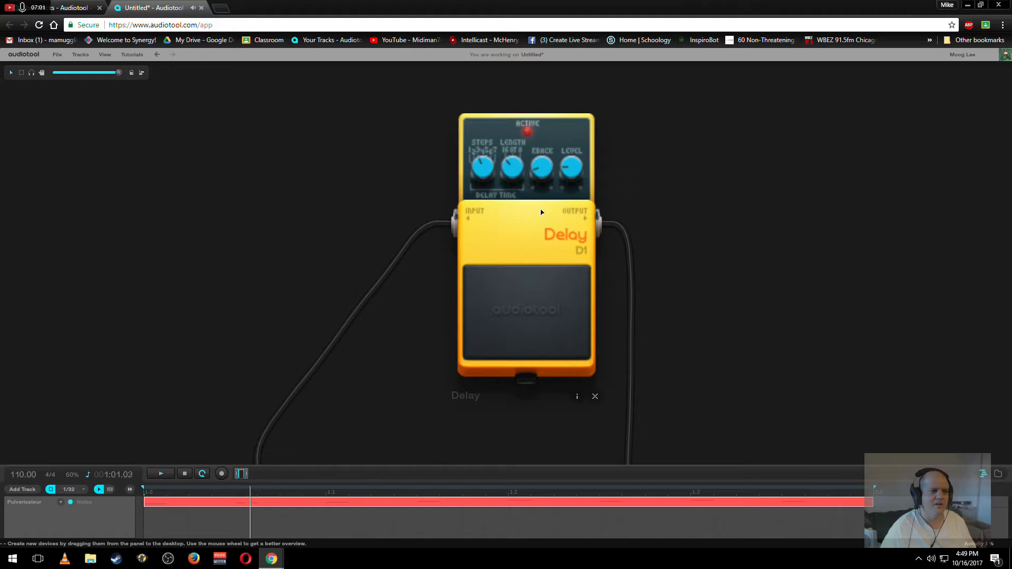
{"action": "left_click_drag", "start_coordinate": [545, 169], "coordinate": [551, 193]}
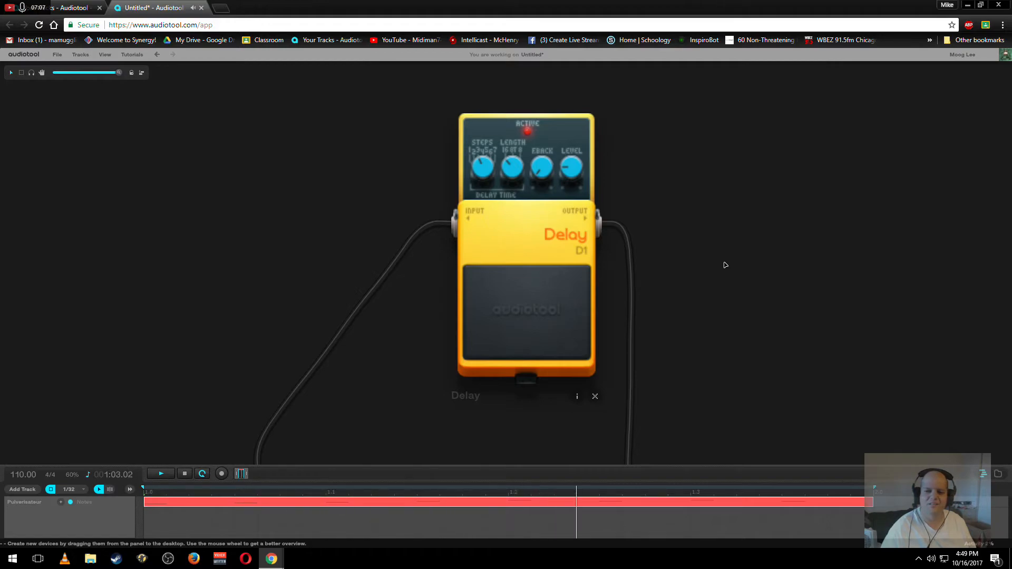
{"action": "mouse_move", "coordinate": [538, 167]}
{"action": "left_click_drag", "start_coordinate": [538, 167], "coordinate": [553, 126]}
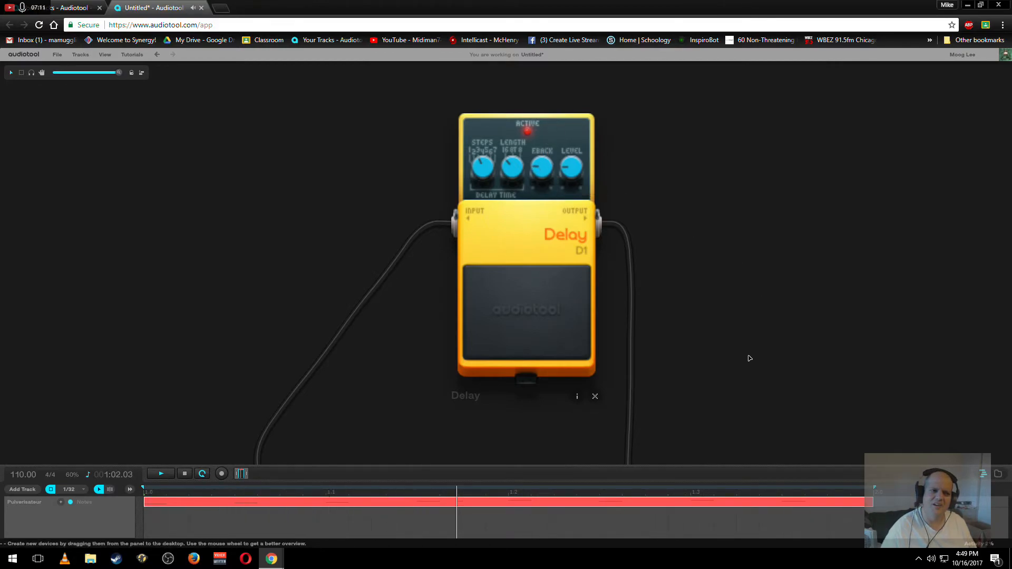
{"action": "scroll", "coordinate": [761, 398], "scroll_direction": "down", "scroll_amount": 3}
{"action": "left_click_drag", "start_coordinate": [762, 398], "coordinate": [687, 258]}
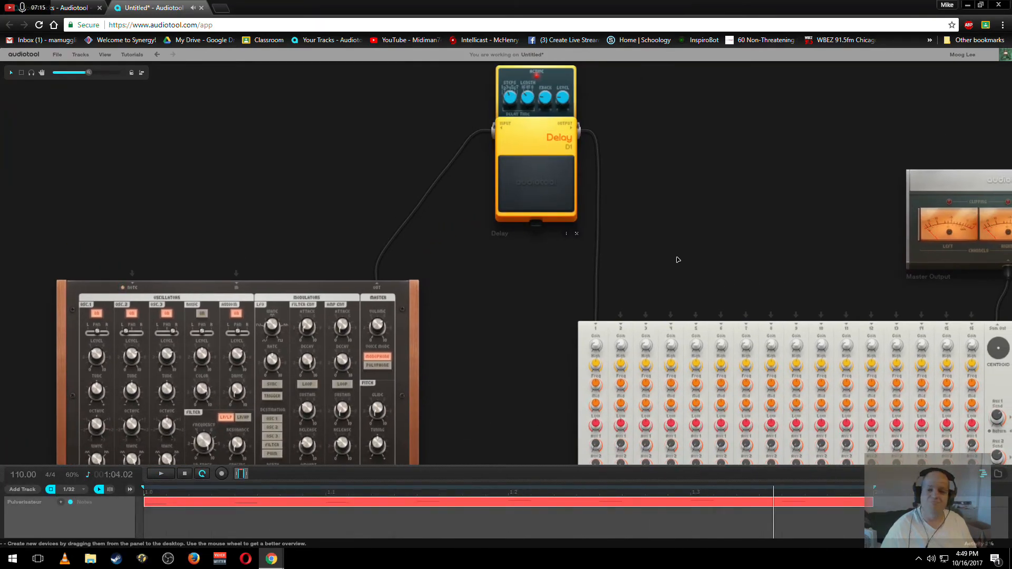